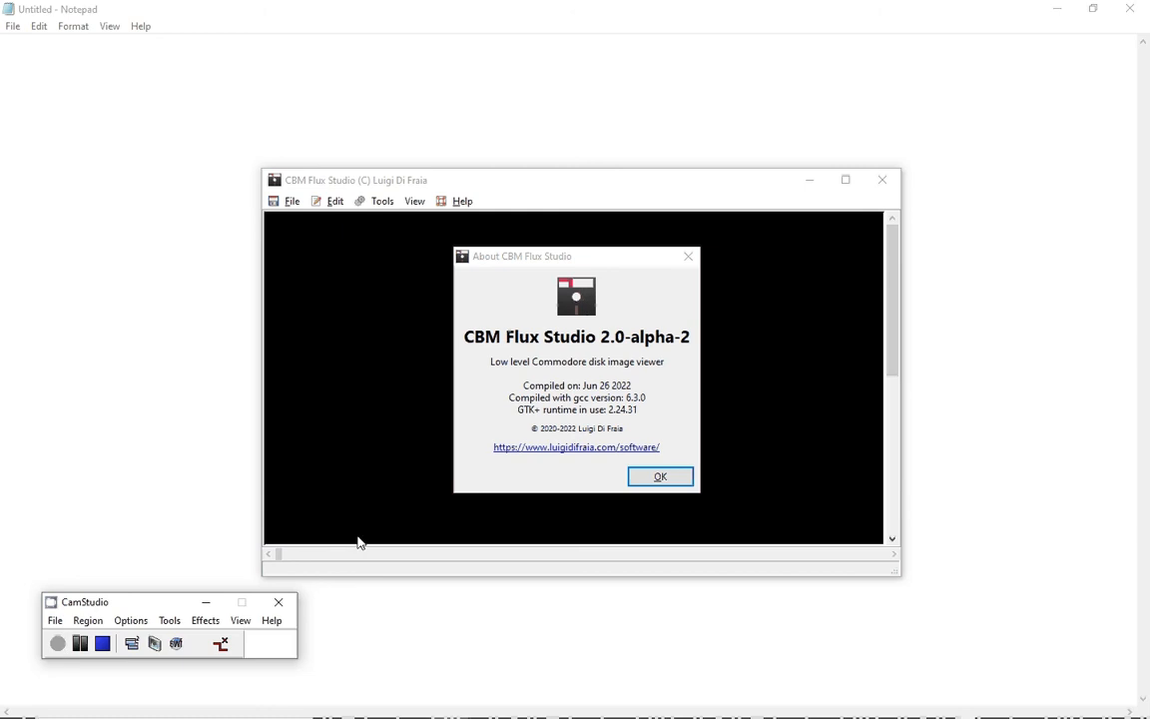
# Dismiss the About box and open the disk image AfterBurner_s1.g64 from the KryoFlux-DTC folder.
pyautogui.click(658, 479)
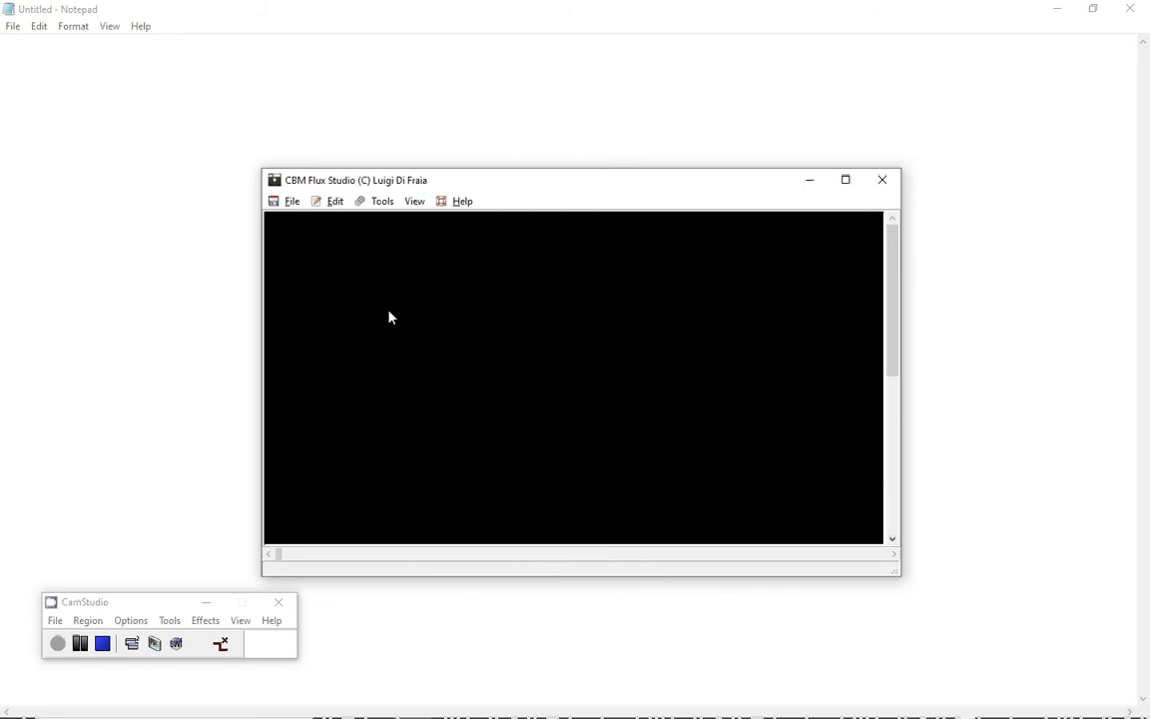
pyautogui.click(294, 200)
pyautogui.click(296, 222)
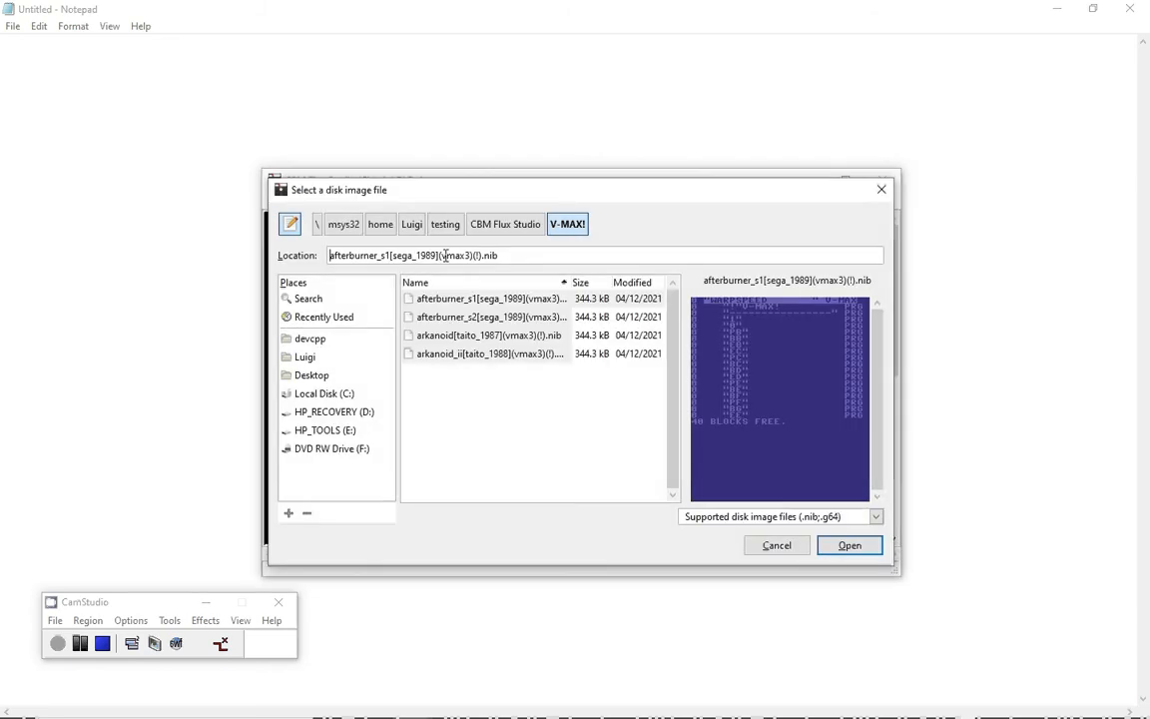
pyautogui.click(505, 227)
pyautogui.doubleClick(442, 373)
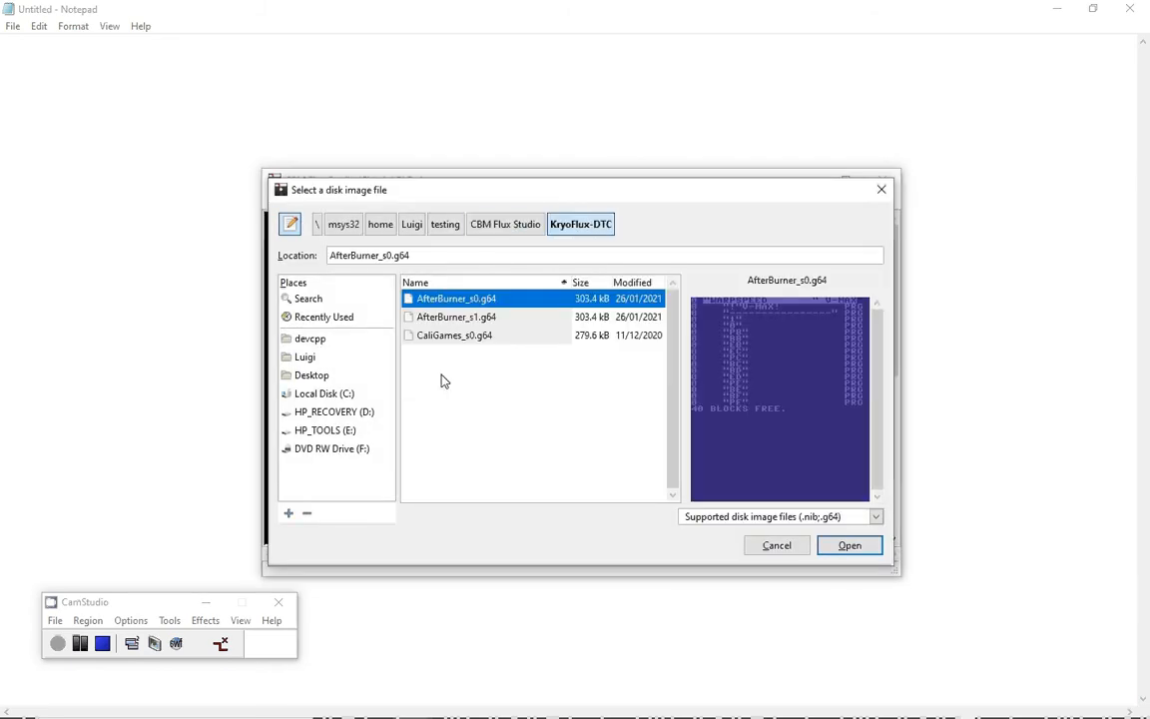
pyautogui.click(458, 318)
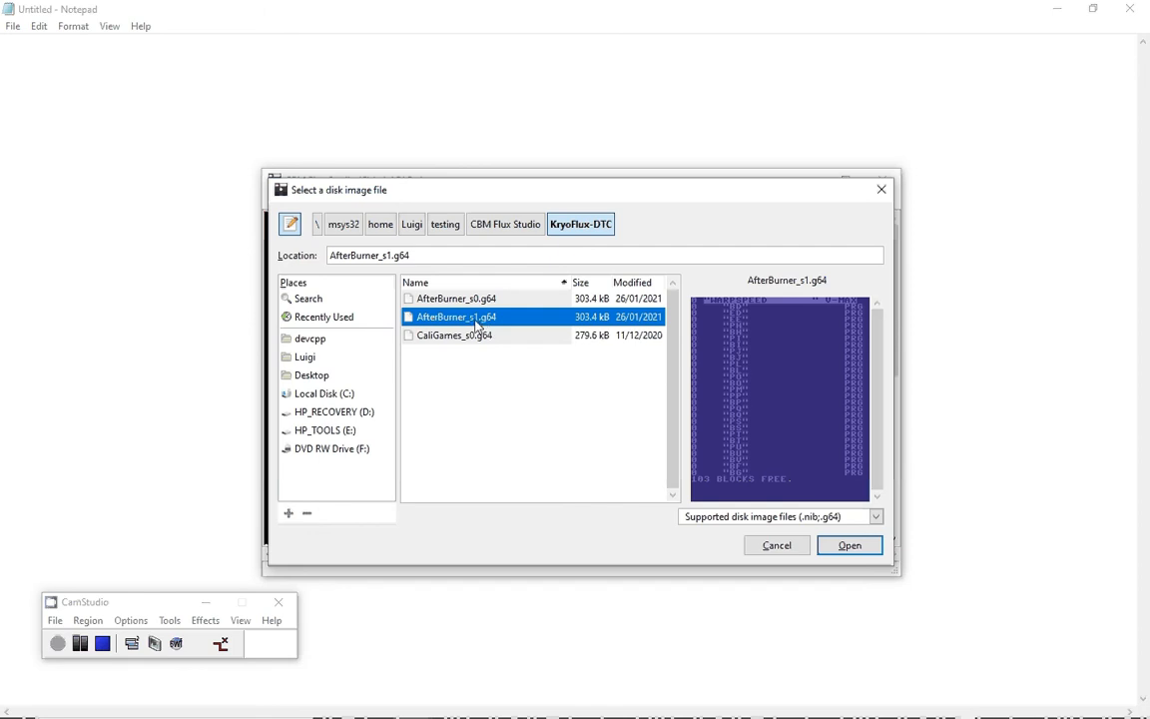
pyautogui.click(847, 555)
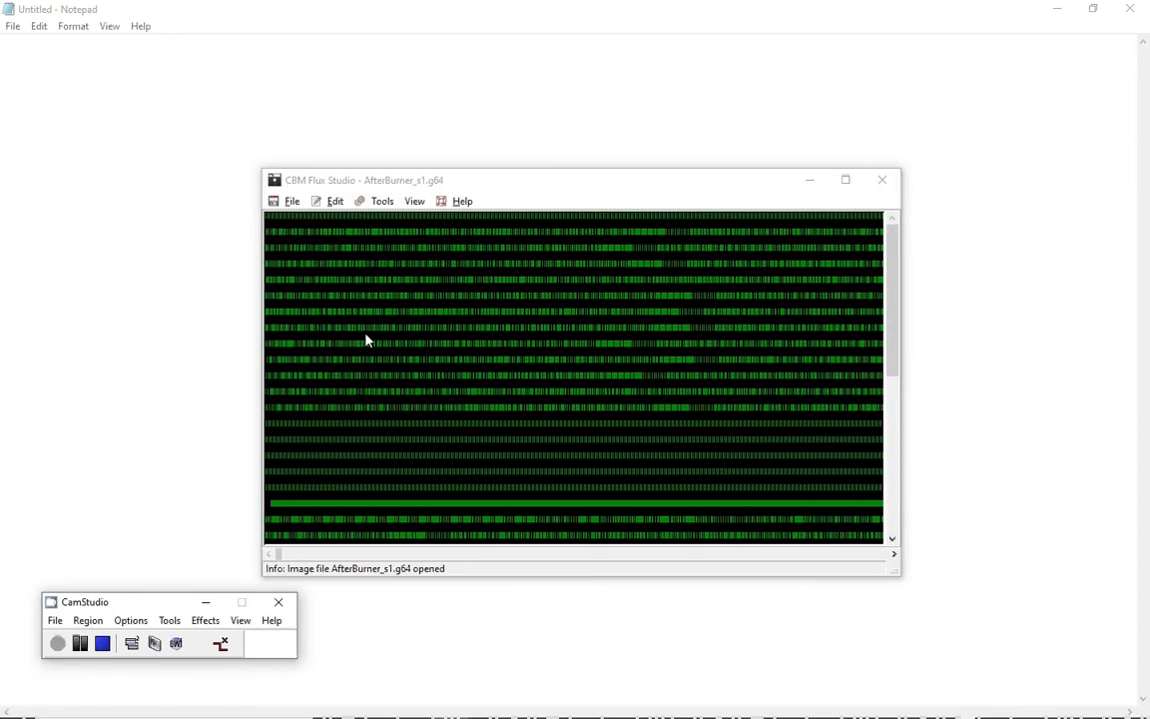
# Move the viewer window to the upper left and widen it to span most of the screen.
pyautogui.moveTo(257, 168); pyautogui.dragTo(43, 66)
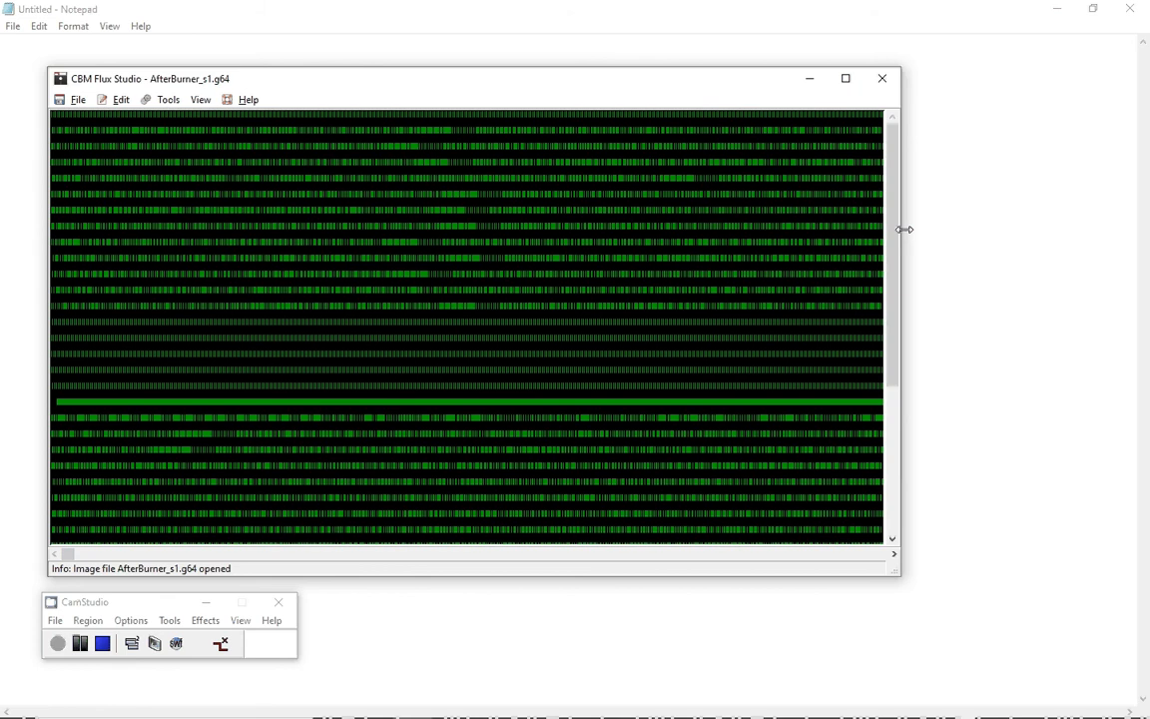
pyautogui.moveTo(905, 230); pyautogui.dragTo(1094, 217)
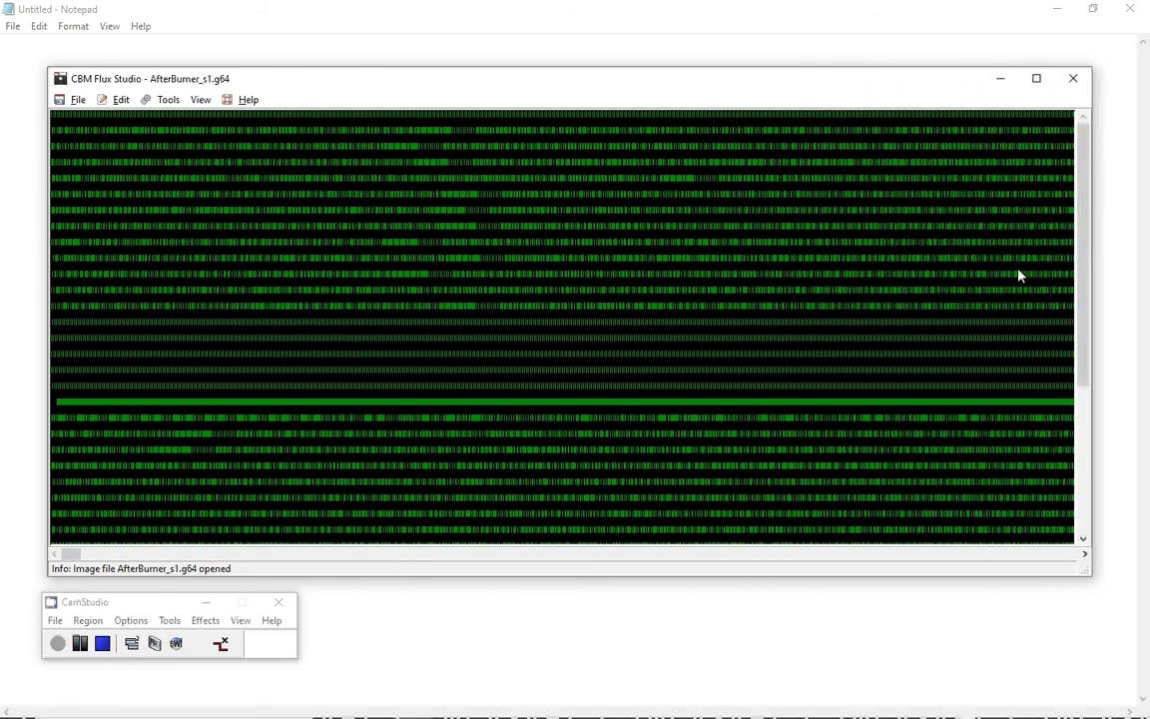
pyautogui.moveTo(565, 65); pyautogui.dragTo(568, 50)
# Align the track data to the KryoFlux DTC write splices, accepting the warning.
pyautogui.click(121, 86)
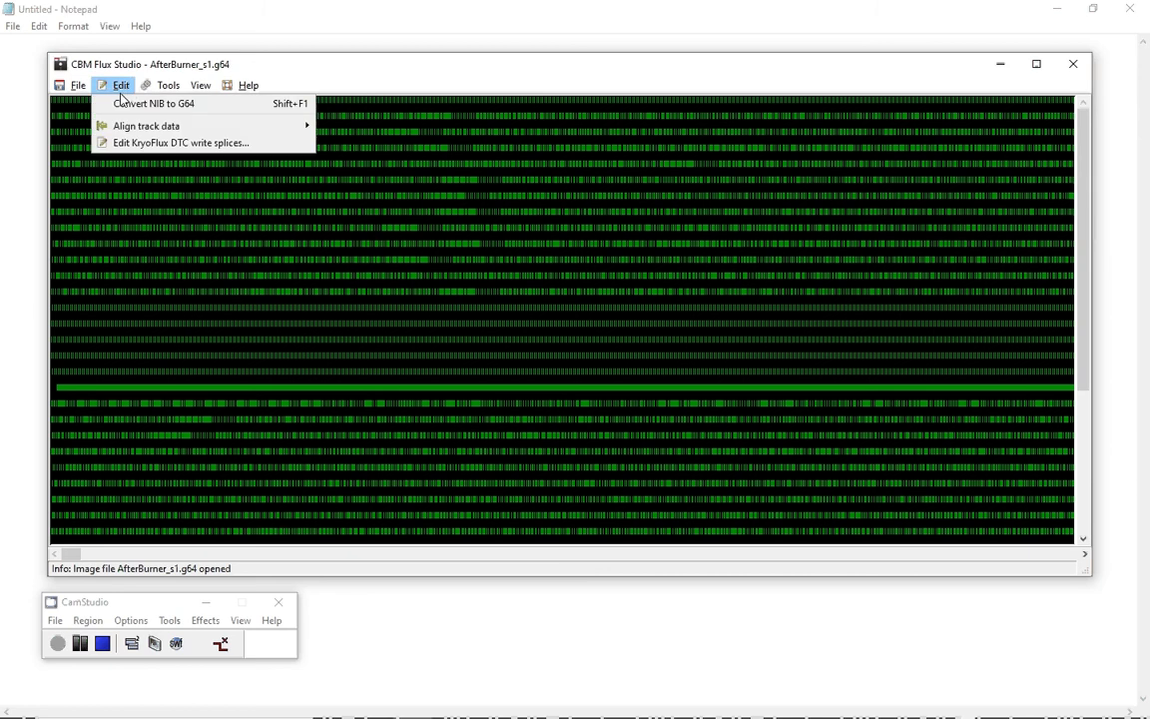
pyautogui.moveTo(147, 124)
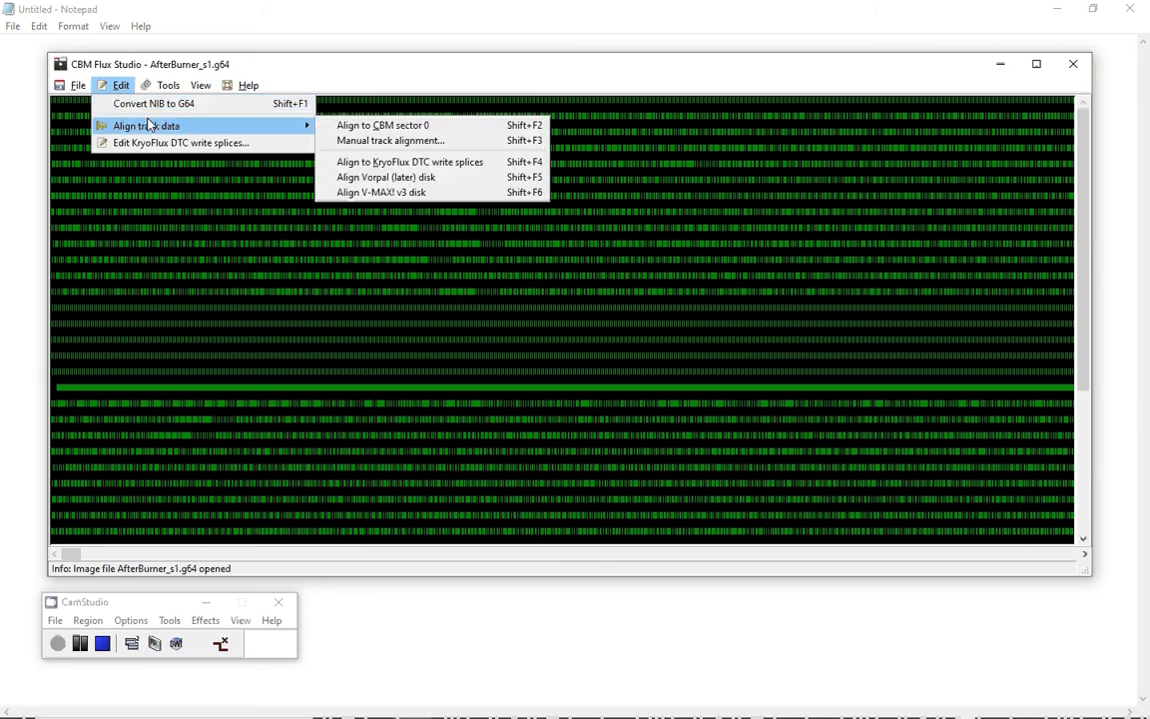
pyautogui.click(399, 163)
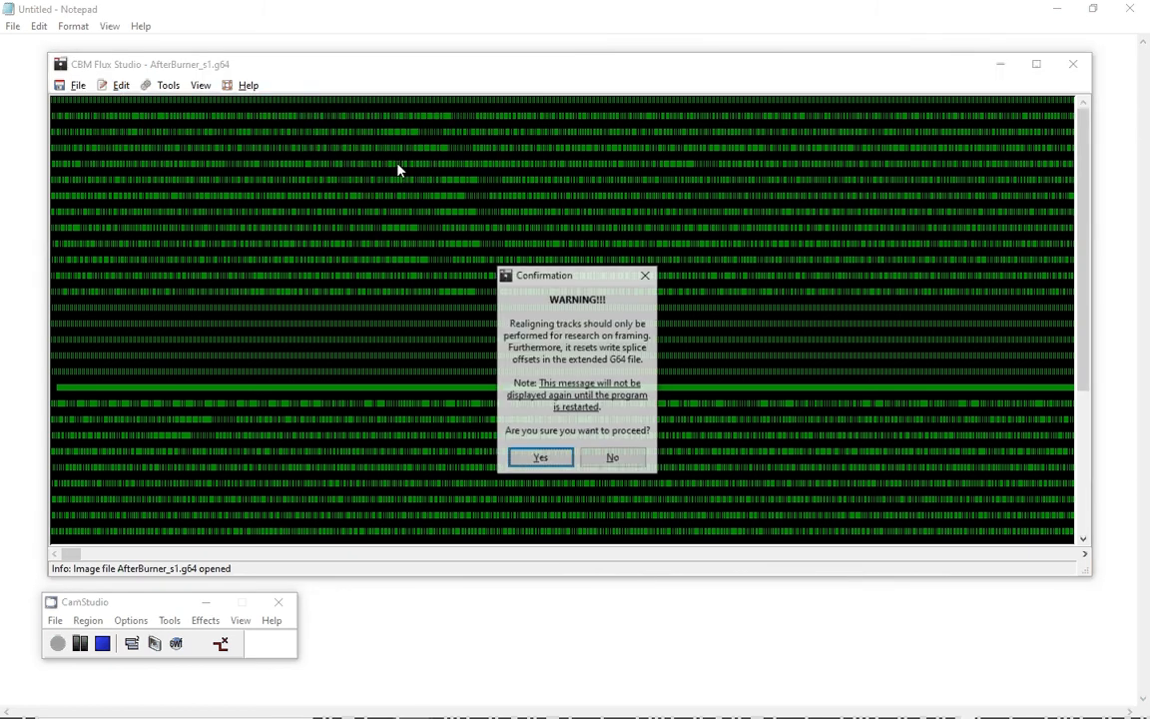
pyautogui.click(547, 461)
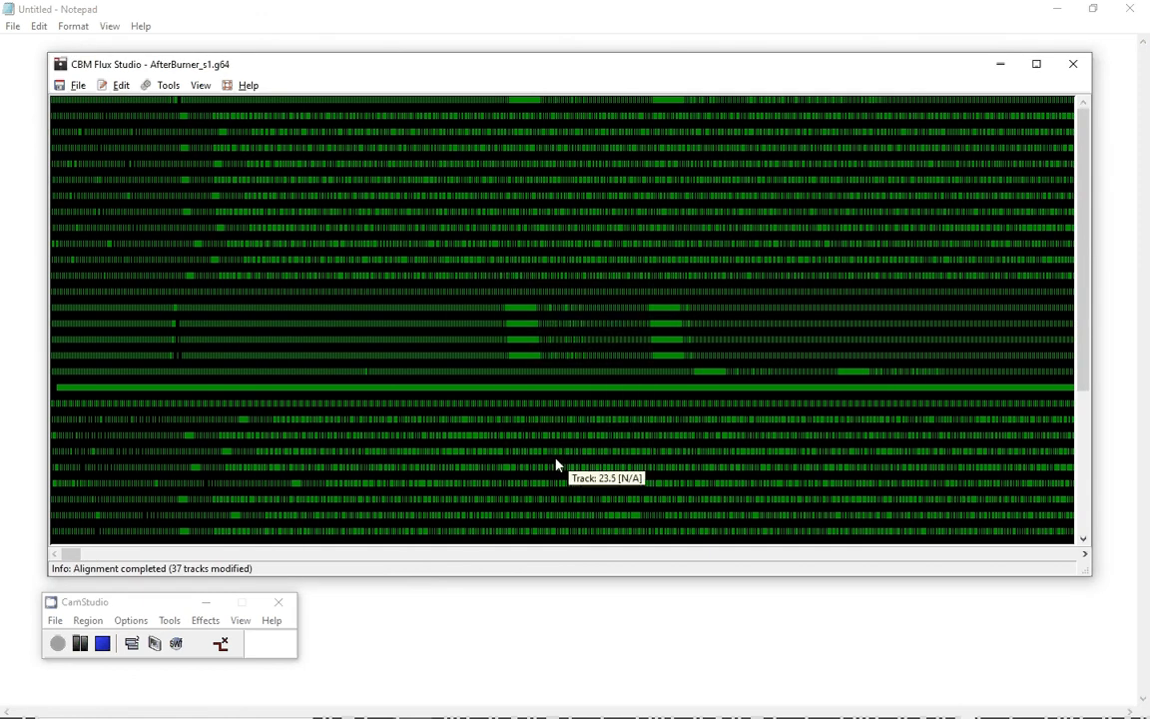
# Scroll through the lower tracks and inspect the ends of the track data.
pyautogui.scroll(-3, 332, 427)
pyautogui.scroll(-2, 332, 427)
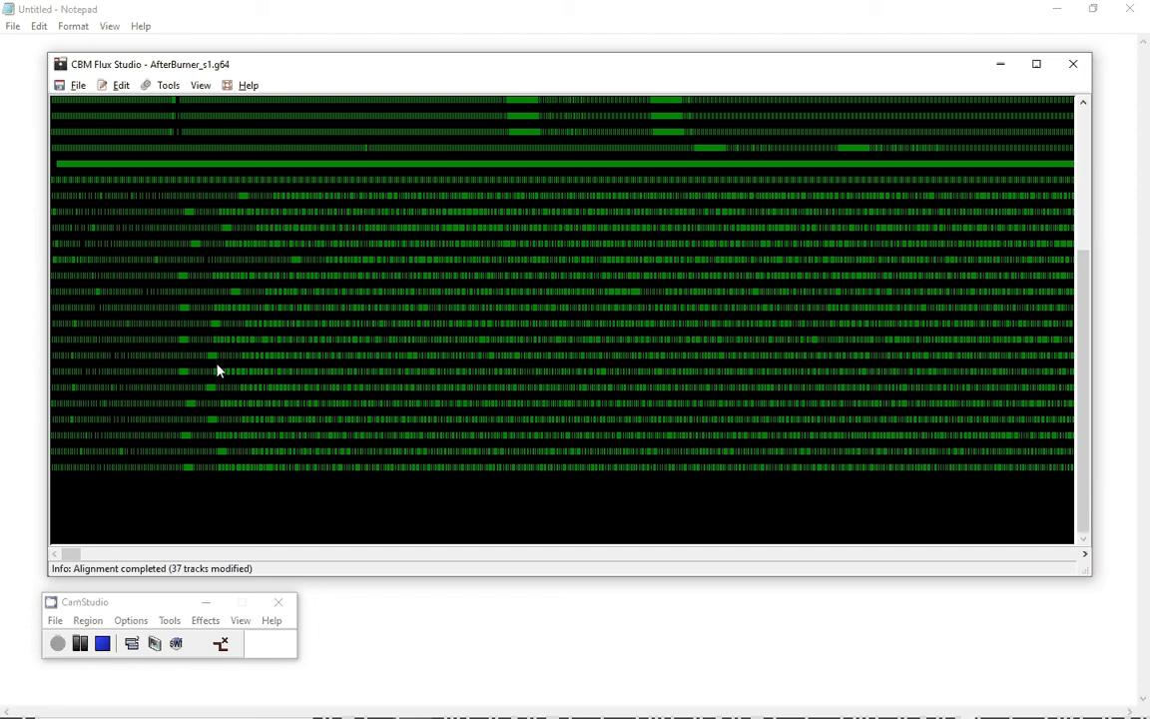
pyautogui.moveTo(193, 377)
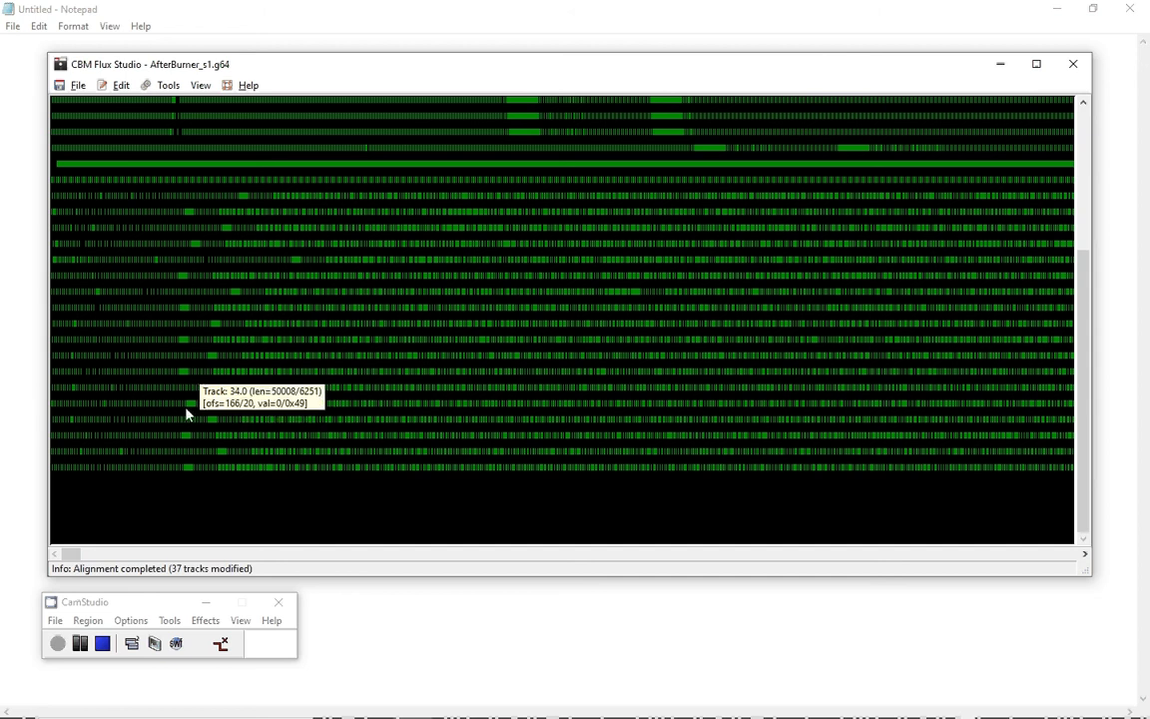
pyautogui.moveTo(197, 408)
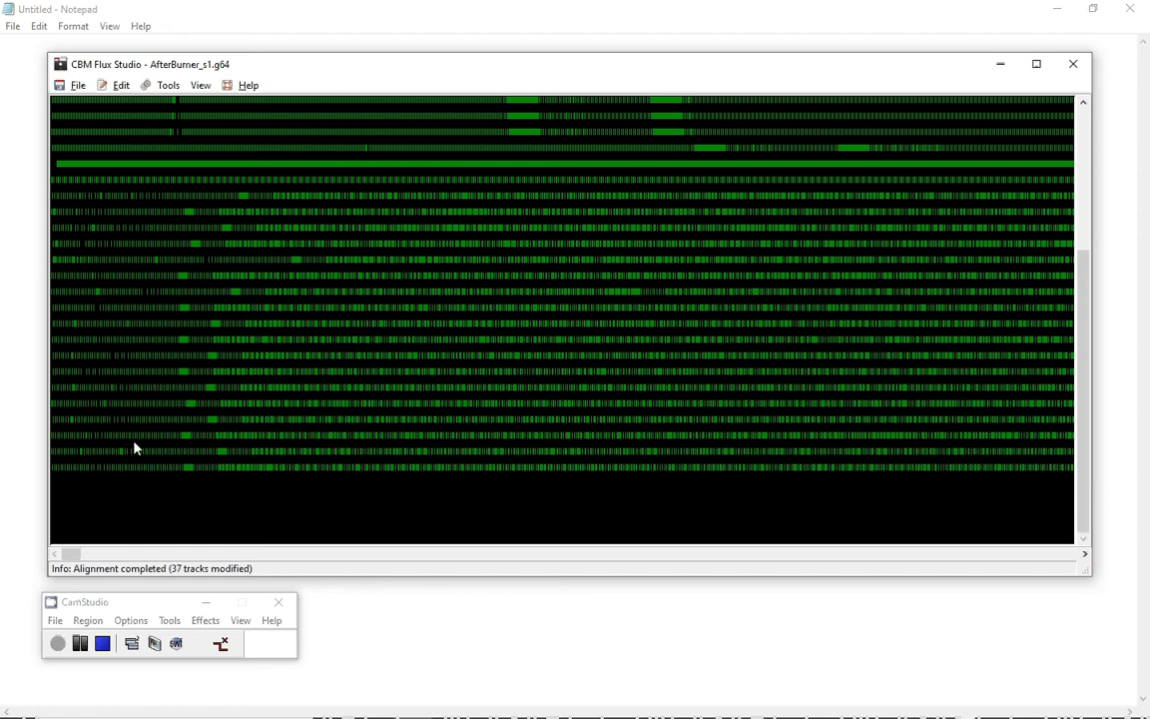
pyautogui.moveTo(78, 557); pyautogui.dragTo(837, 549)
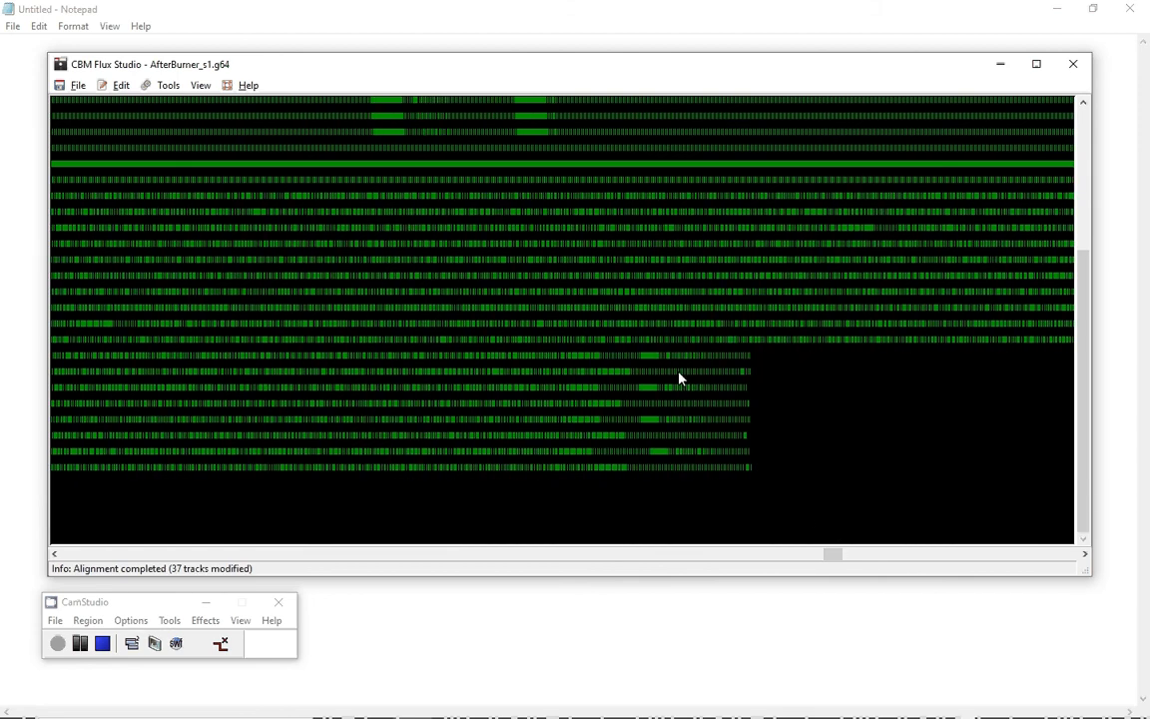
pyautogui.moveTo(651, 363)
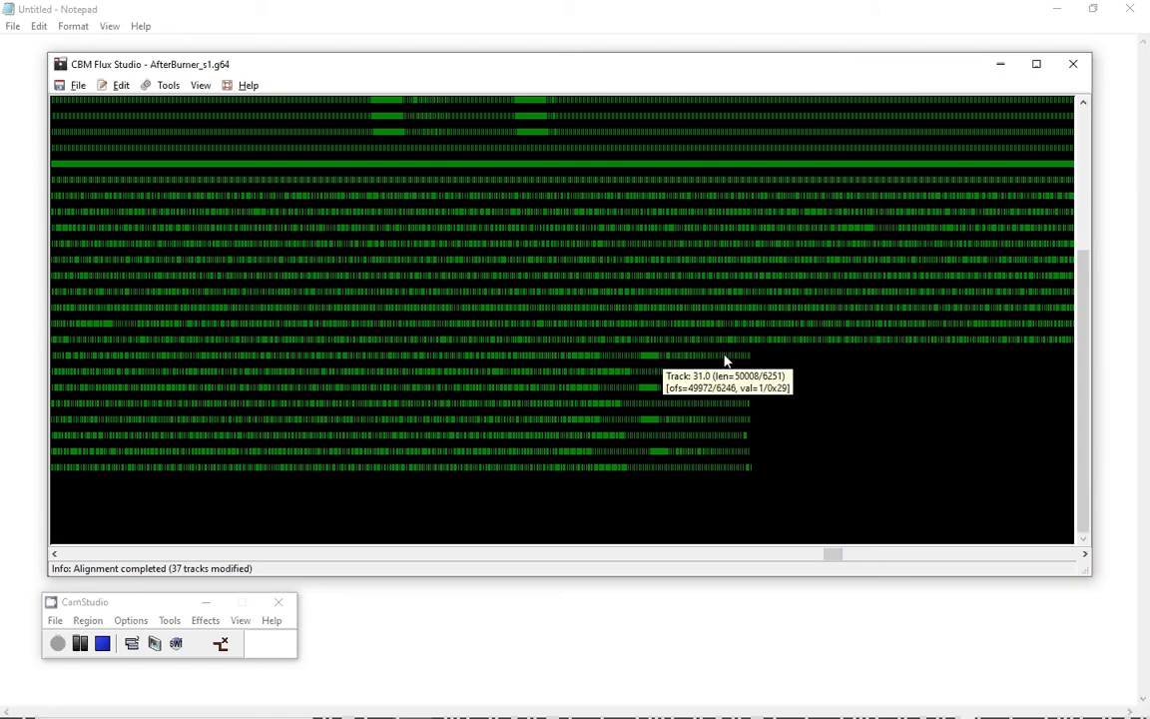
# Select track 31 and manually realign it with a bit offset of 3, then close the alignment dialog.
pyautogui.click(656, 364)
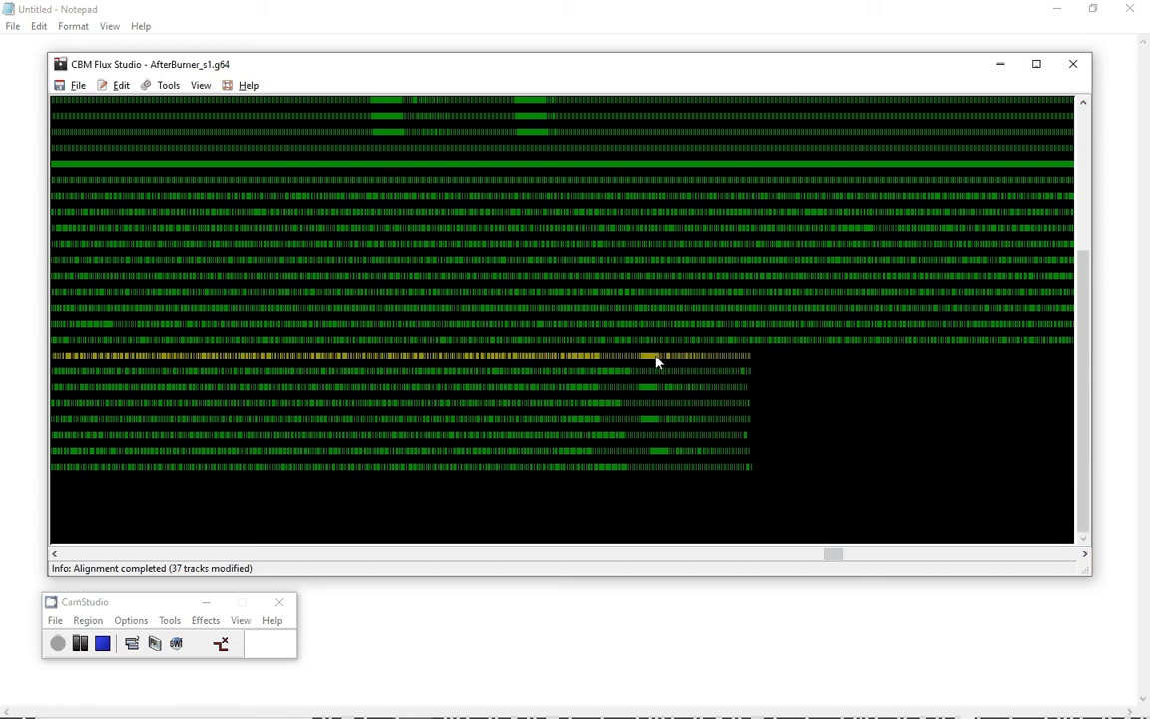
pyautogui.moveTo(666, 363)
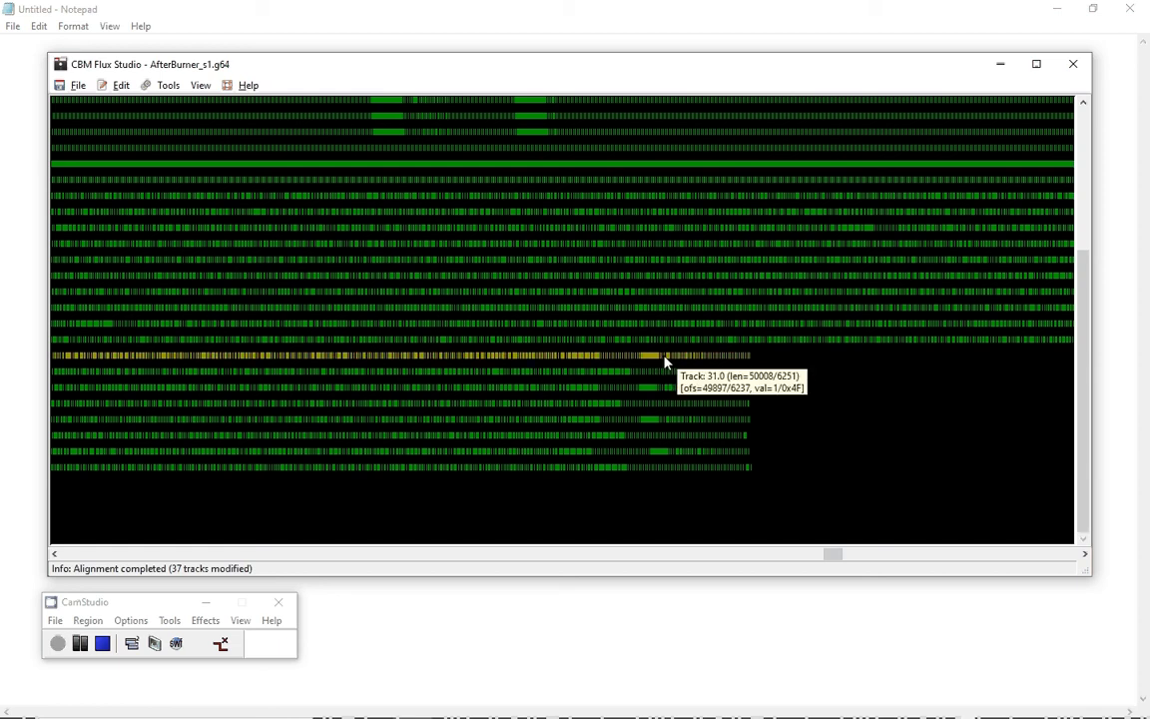
pyautogui.click(121, 86)
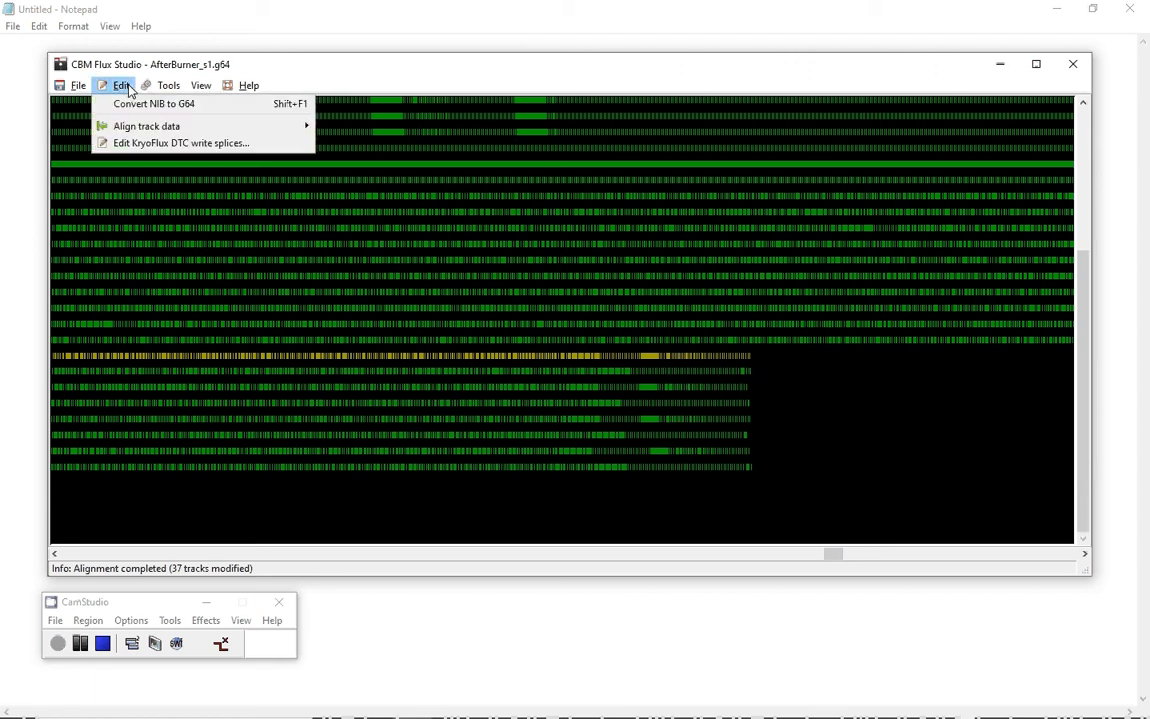
pyautogui.moveTo(160, 127)
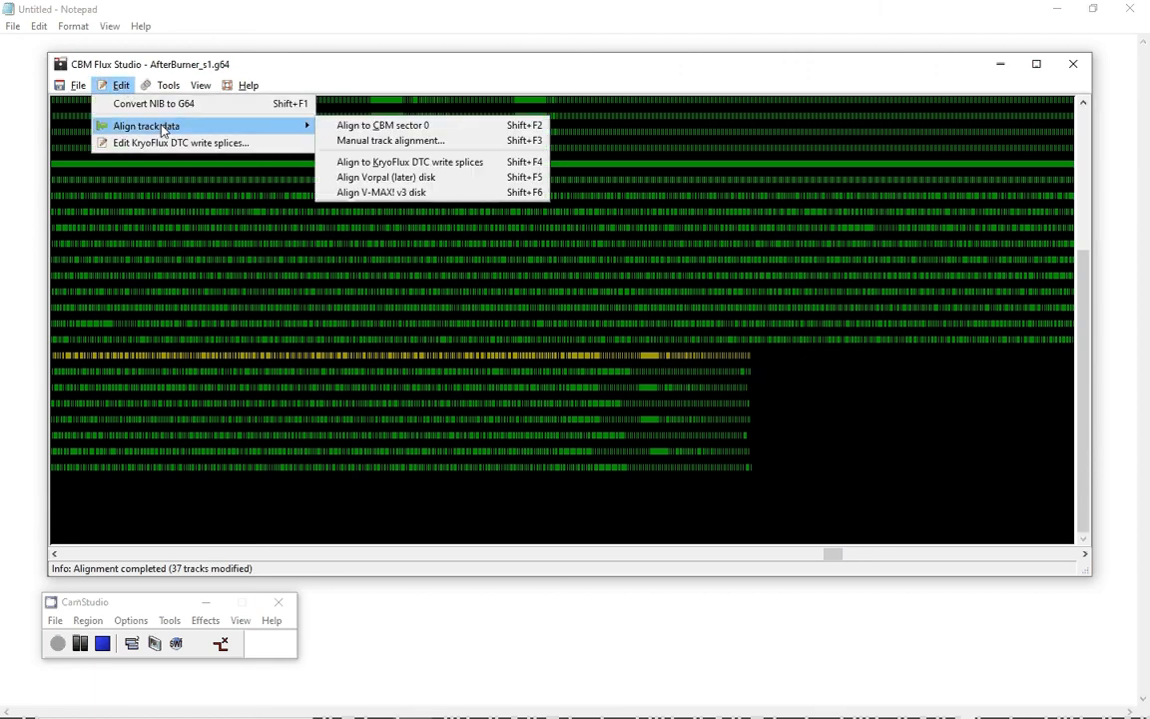
pyautogui.click(352, 141)
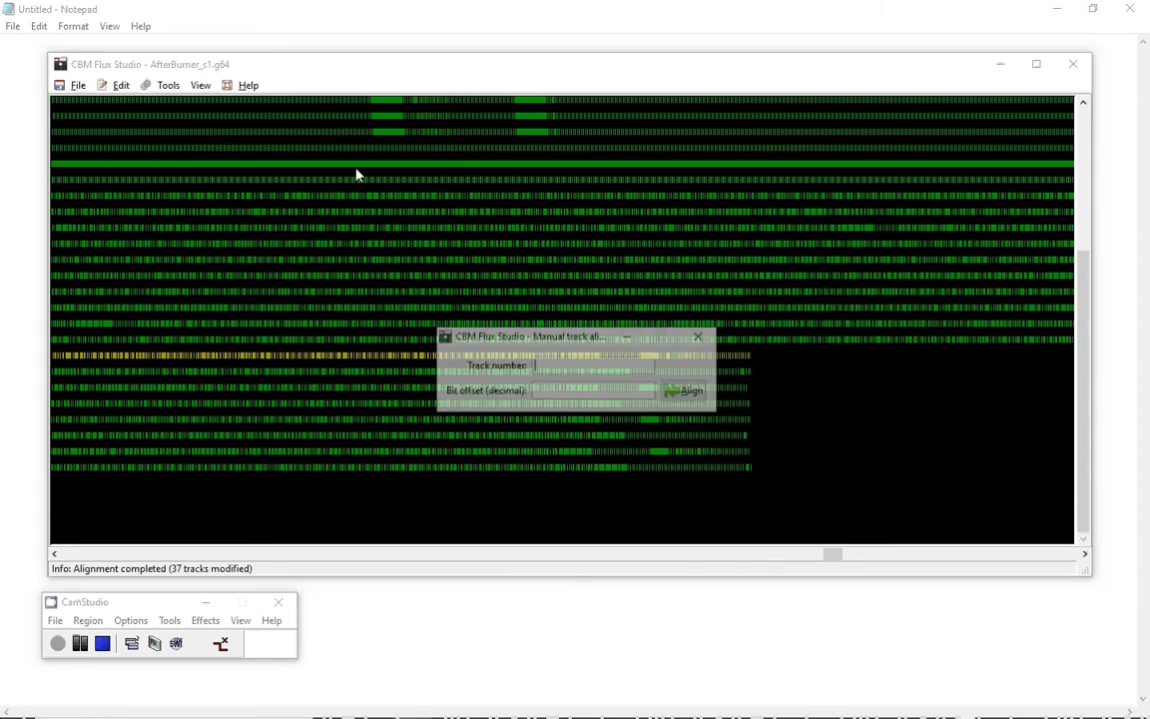
pyautogui.write('31')
pyautogui.click(546, 391)
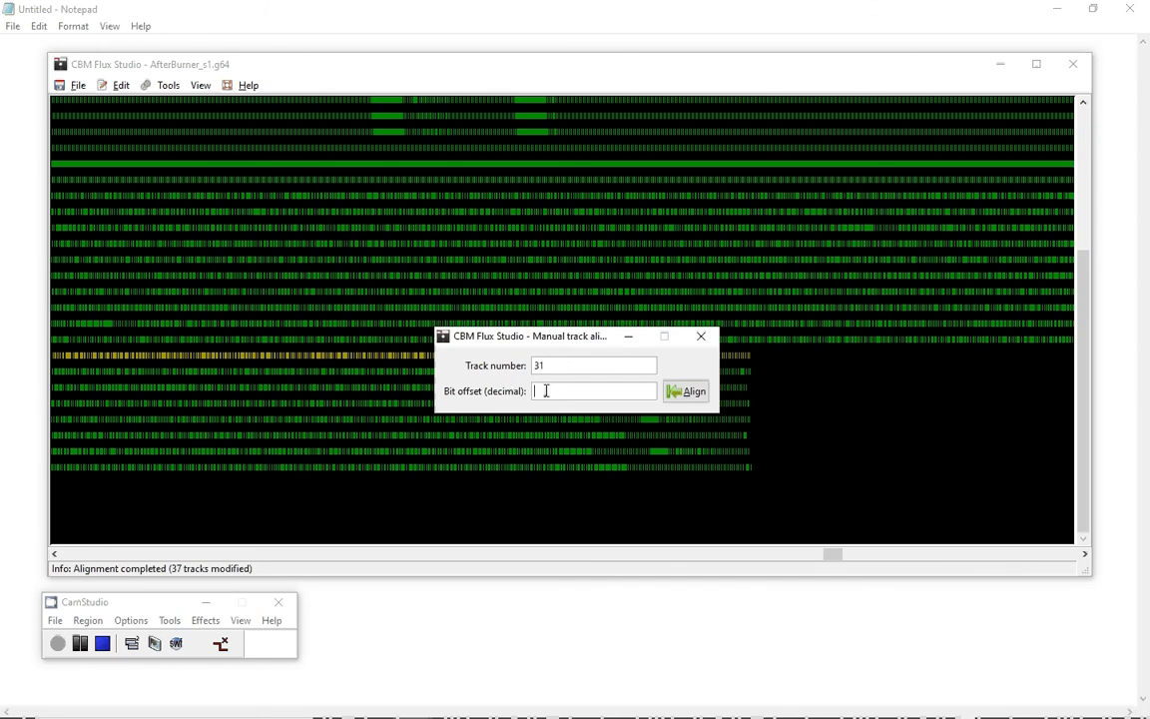
pyautogui.write('3')
pyautogui.click(675, 396)
pyautogui.moveTo(584, 338); pyautogui.dragTo(445, 312)
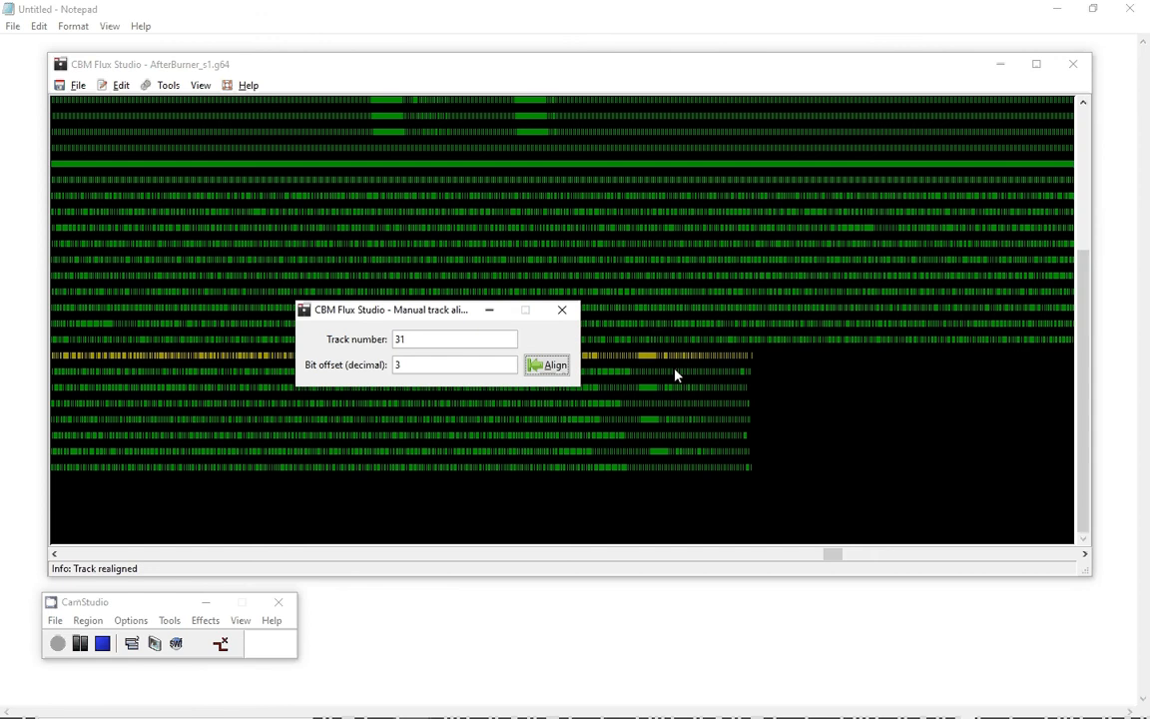
pyautogui.moveTo(659, 366)
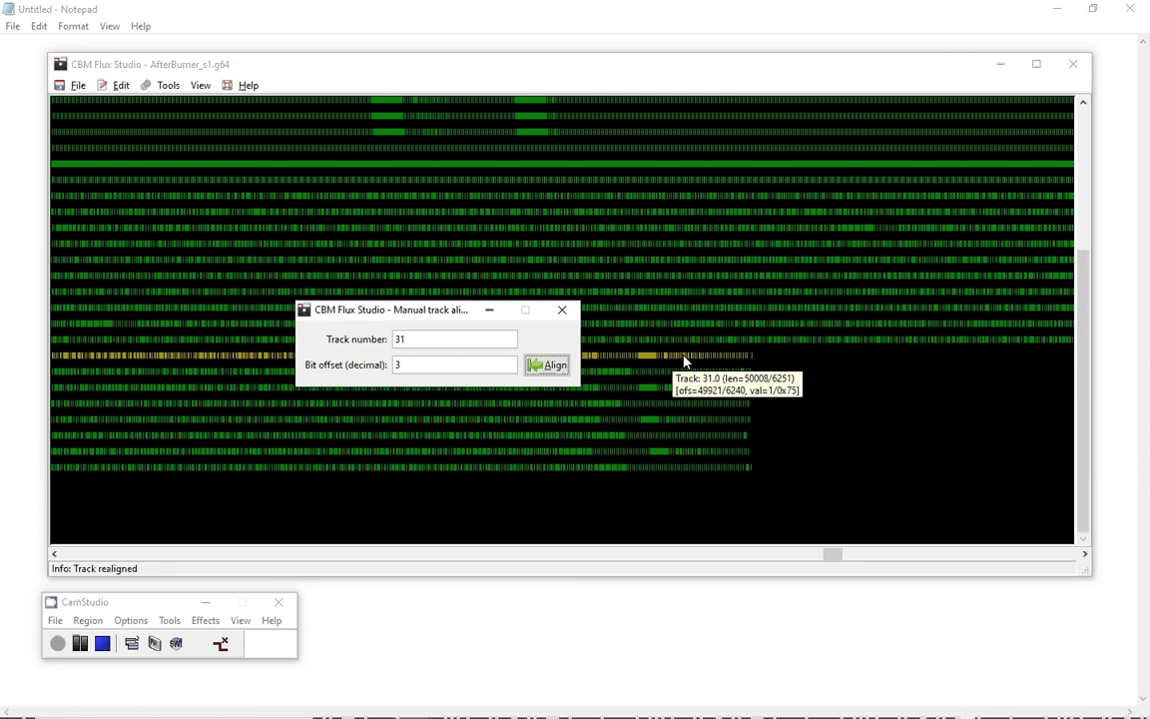
pyautogui.click(562, 309)
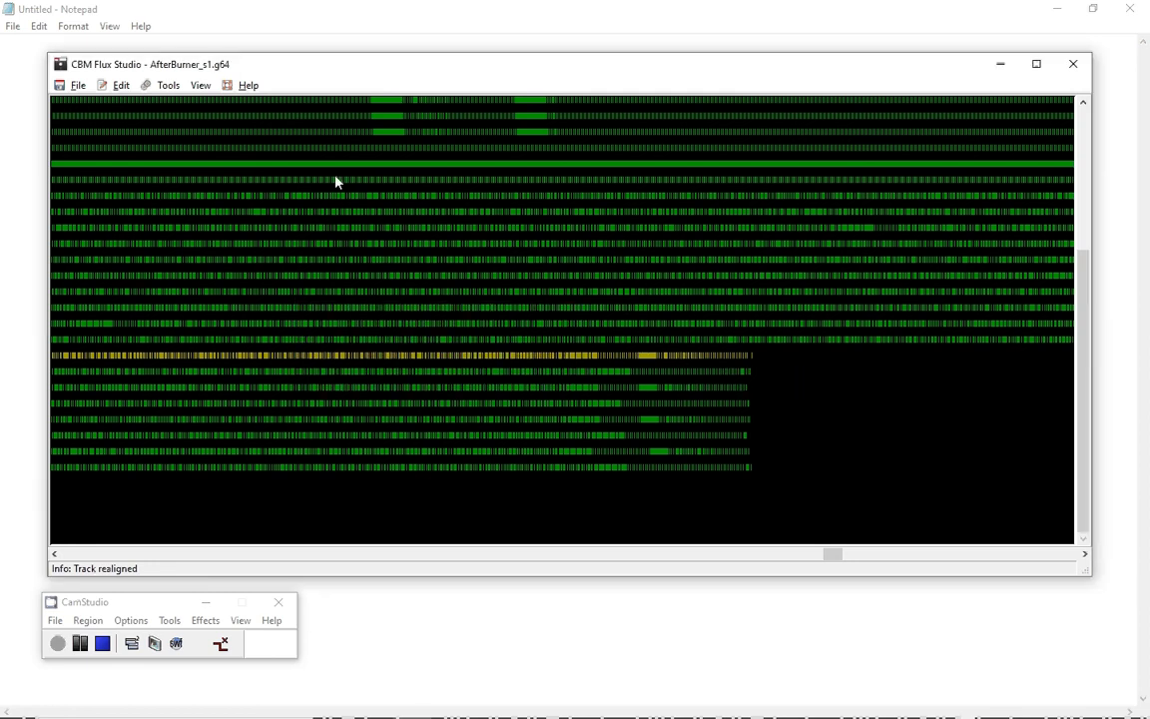
# Open the GCR decoder and convert the GCR string 527CAAD575 to hex.
pyautogui.click(171, 87)
pyautogui.click(180, 121)
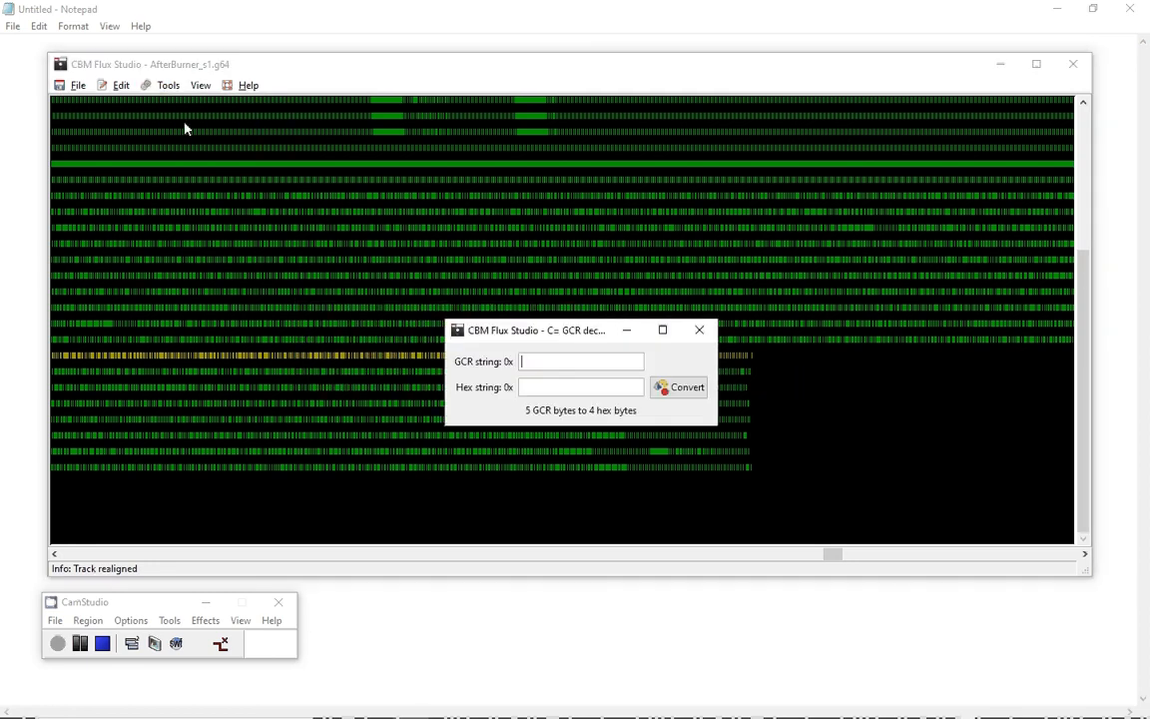
pyautogui.click(538, 361)
pyautogui.write('527CAAD575')
pyautogui.click(687, 390)
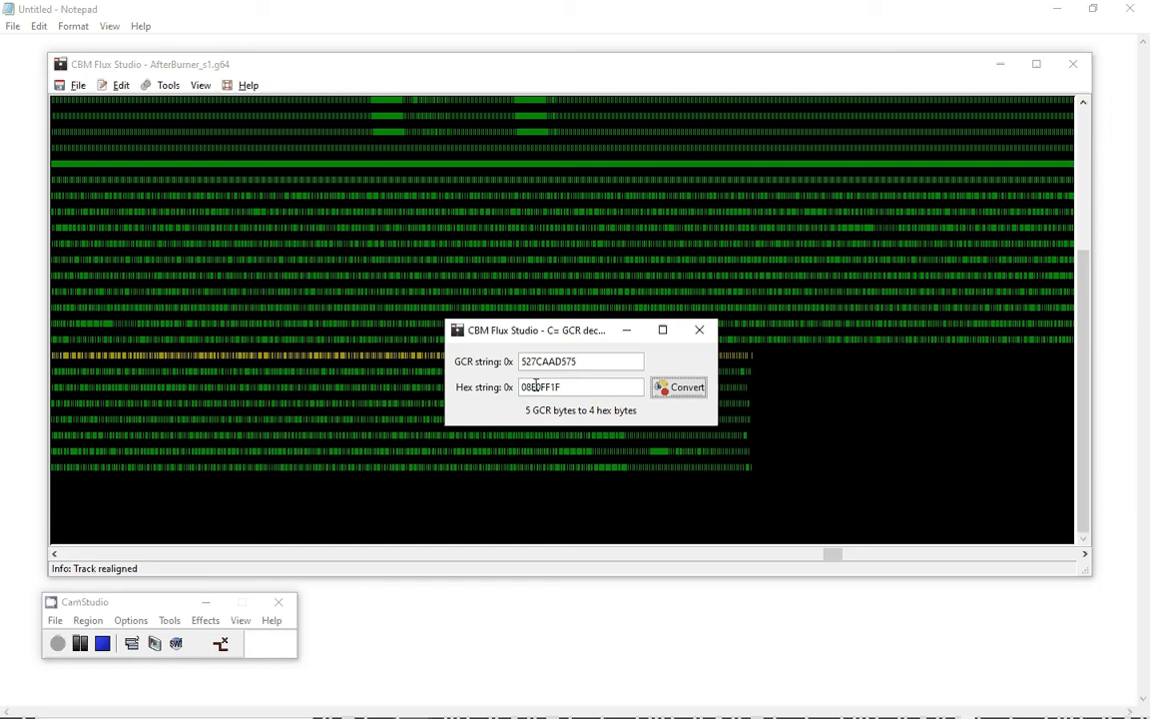
# Inspect the bytes of the converted hex string, then close the decoder window.
pyautogui.moveTo(532, 387); pyautogui.dragTo(520, 387)
pyautogui.moveTo(542, 387); pyautogui.dragTo(535, 387)
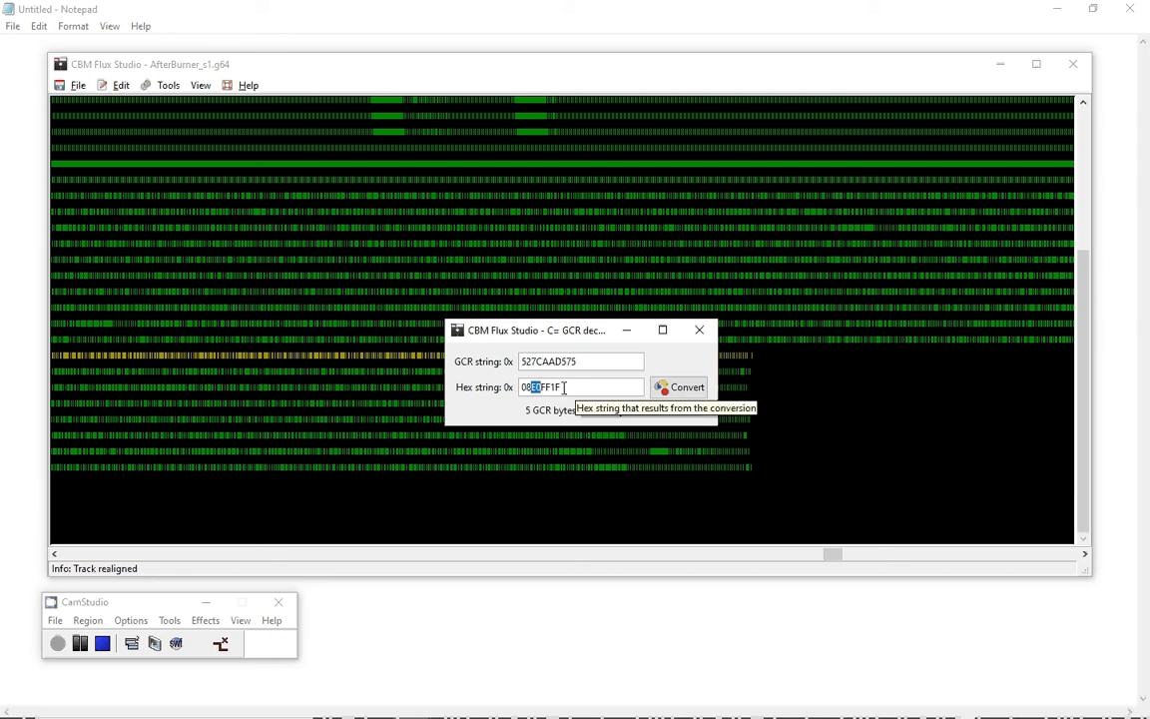
pyautogui.moveTo(552, 388); pyautogui.dragTo(548, 388)
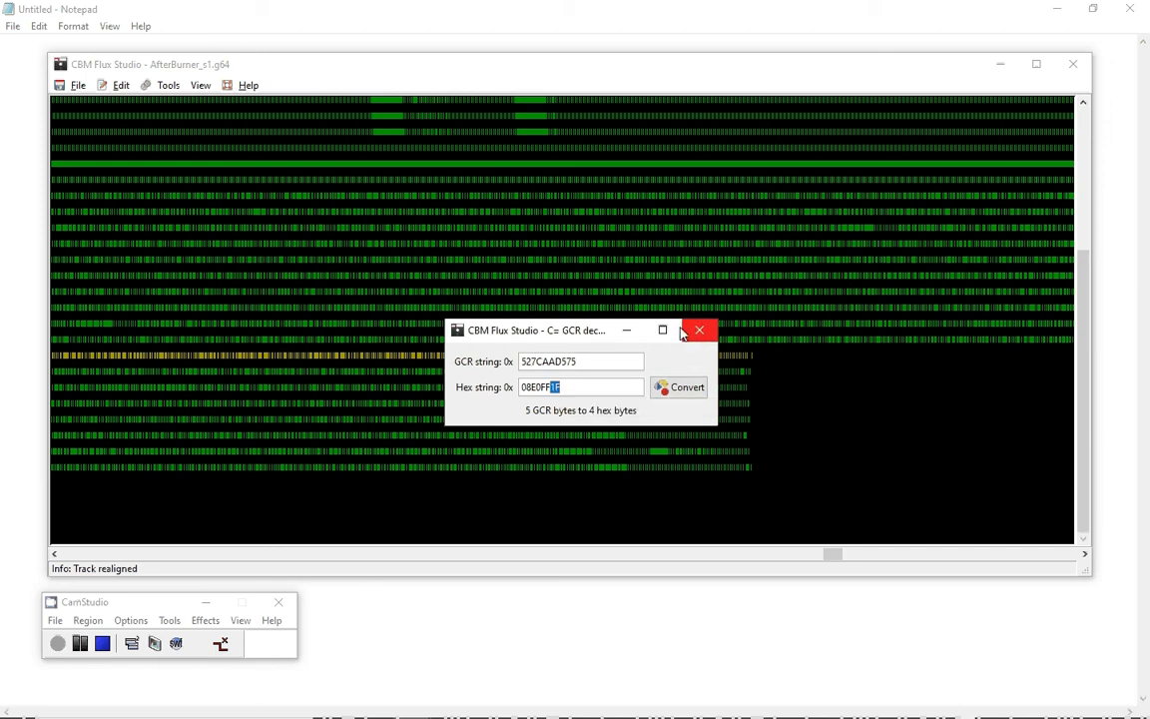
pyautogui.moveTo(590, 338); pyautogui.dragTo(383, 336)
pyautogui.click(490, 331)
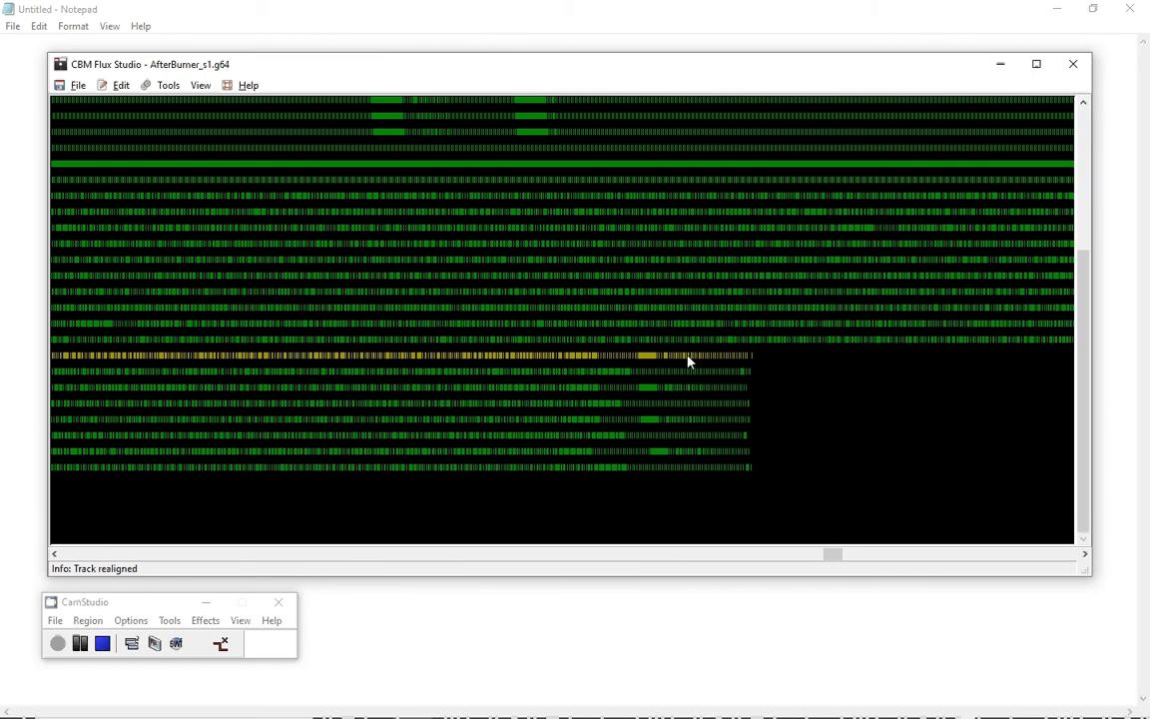
# Reopen the GCR decoder and convert the GCR string 9AA6A54949 to hex.
pyautogui.moveTo(688, 362)
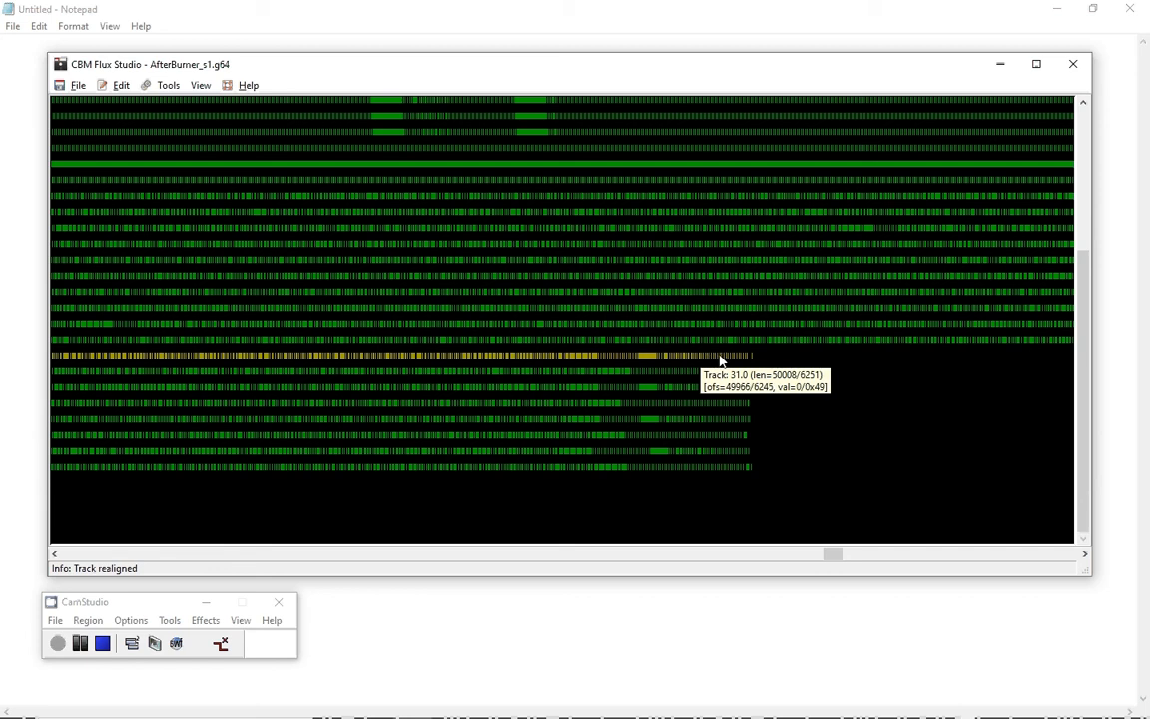
pyautogui.click(166, 86)
pyautogui.click(190, 121)
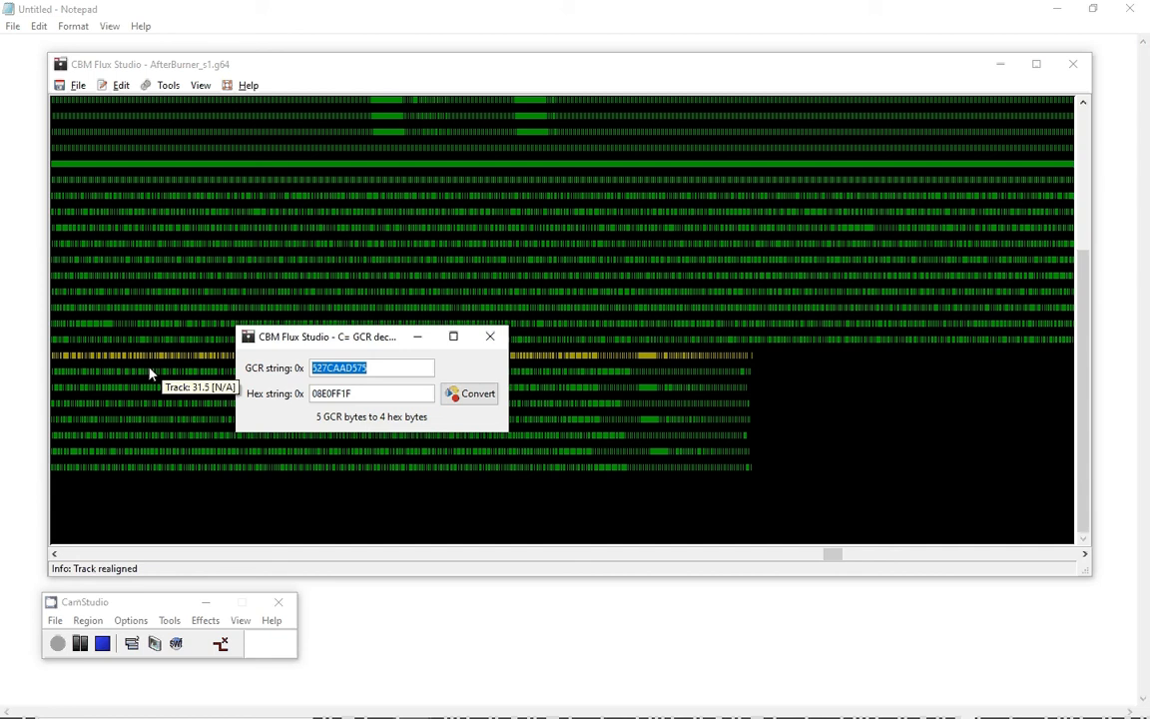
pyautogui.write('9A')
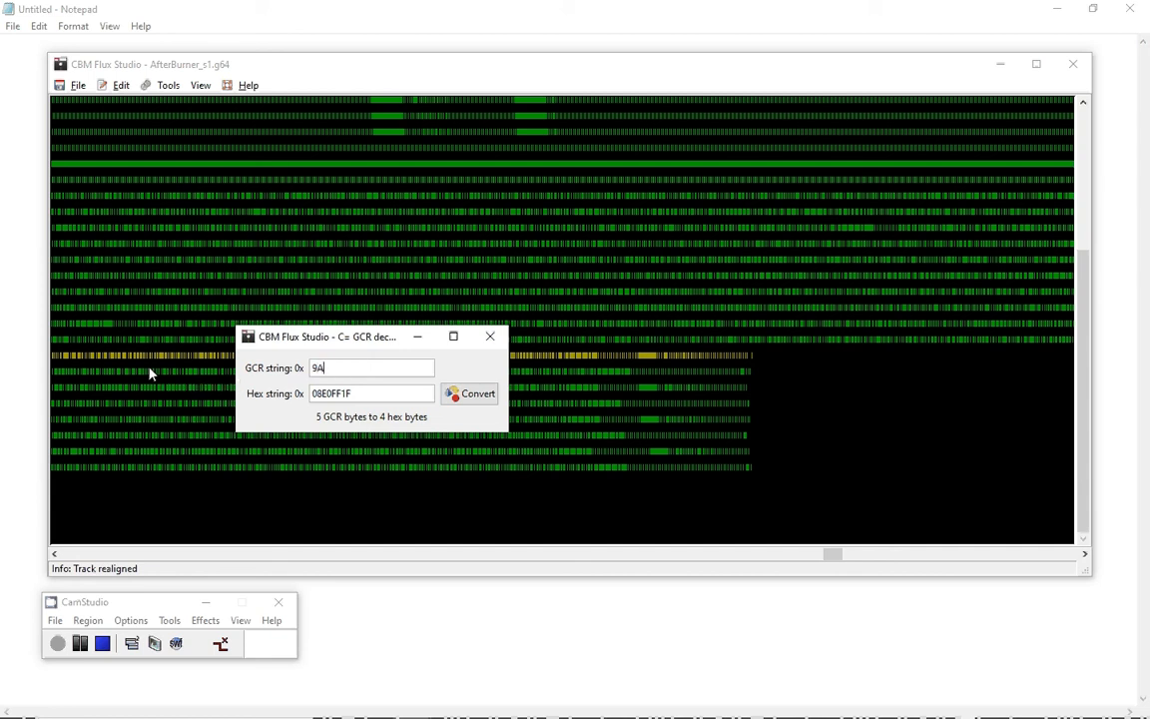
pyautogui.write('A6A54949')
pyautogui.click(487, 398)
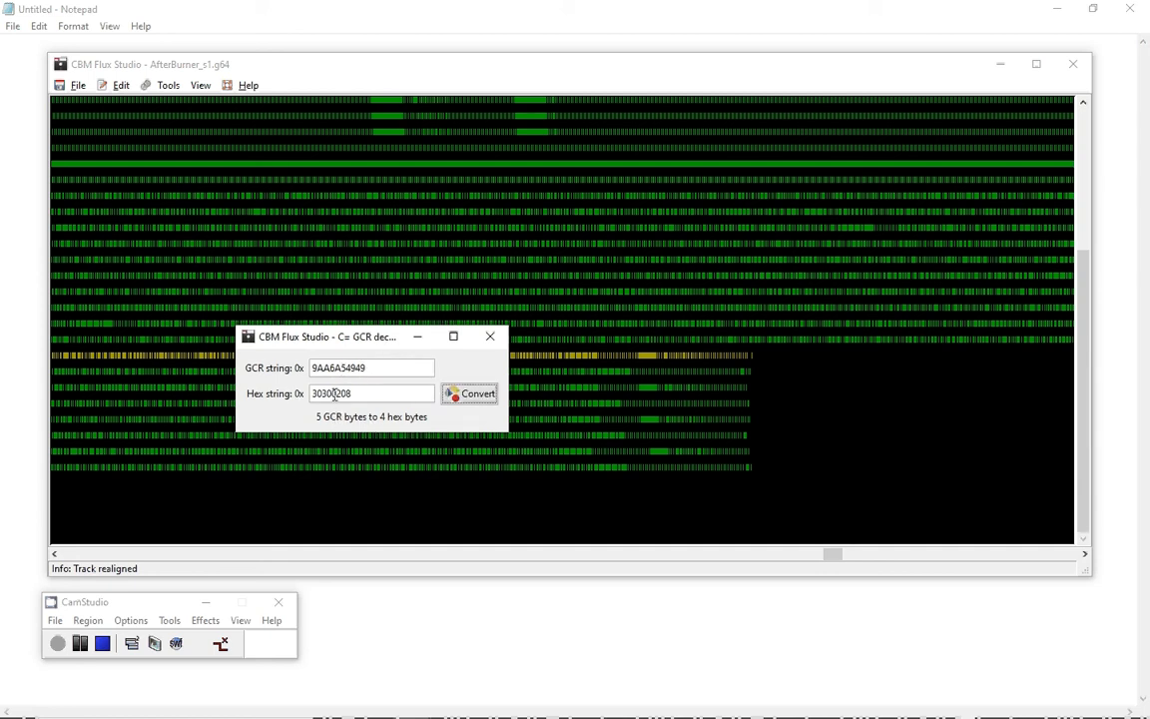
# Inspect the leading and trailing bytes of the converted hex string.
pyautogui.moveTo(333, 393); pyautogui.dragTo(305, 395)
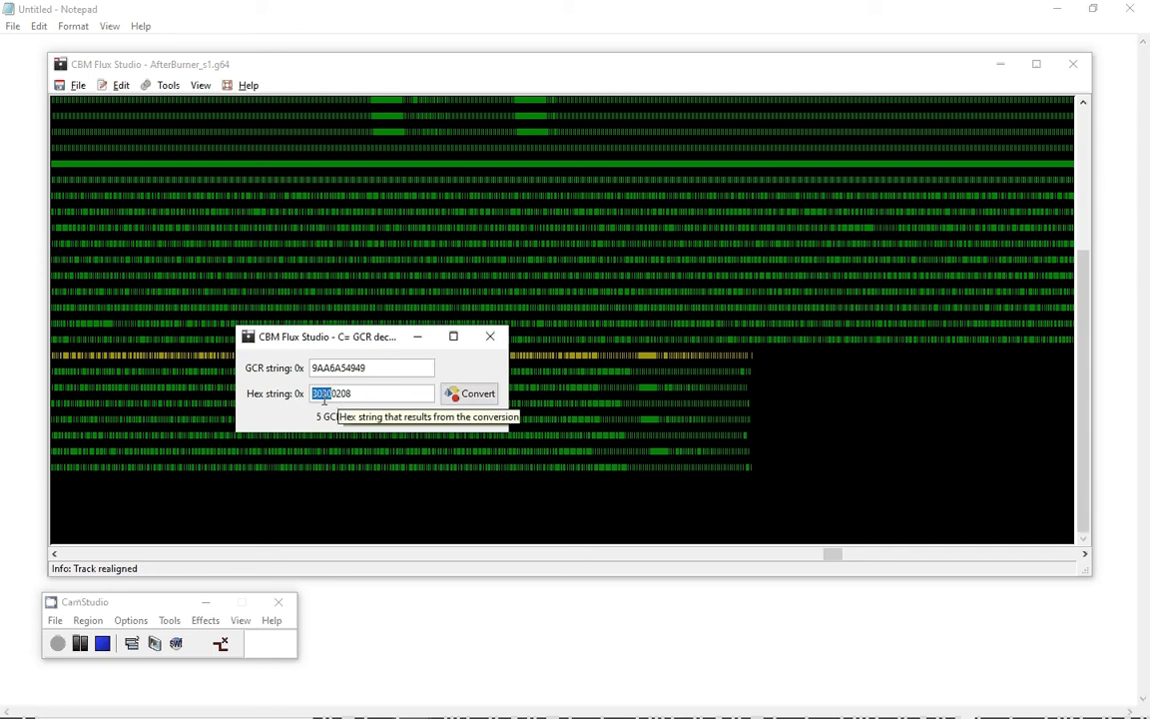
pyautogui.click(341, 393)
pyautogui.moveTo(355, 393); pyautogui.dragTo(330, 392)
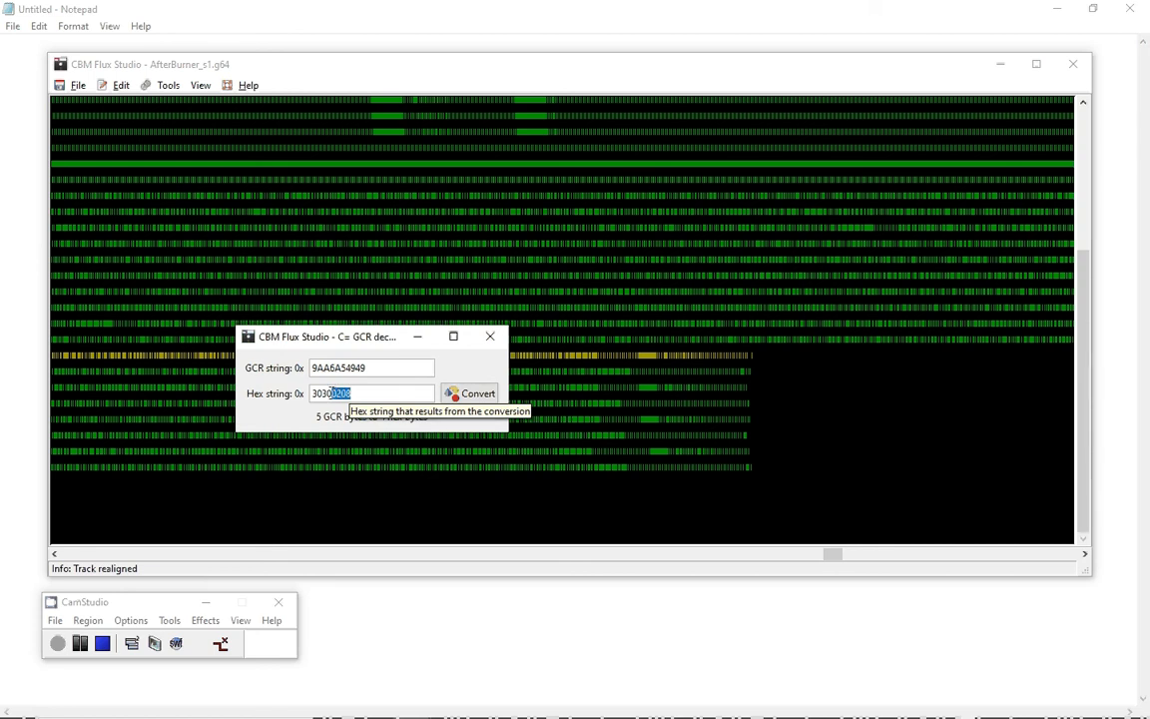
# Highlight the first bytes of the converted hex string, then close the decoder window.
pyautogui.moveTo(332, 394); pyautogui.dragTo(281, 398)
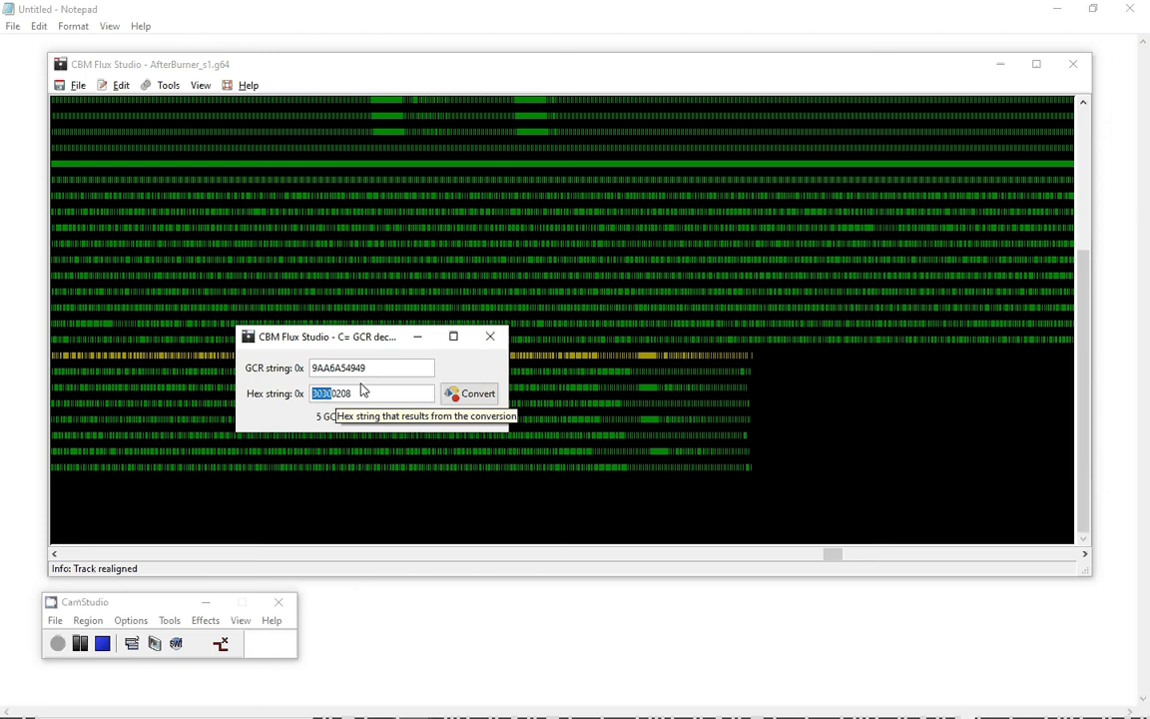
pyautogui.click(490, 338)
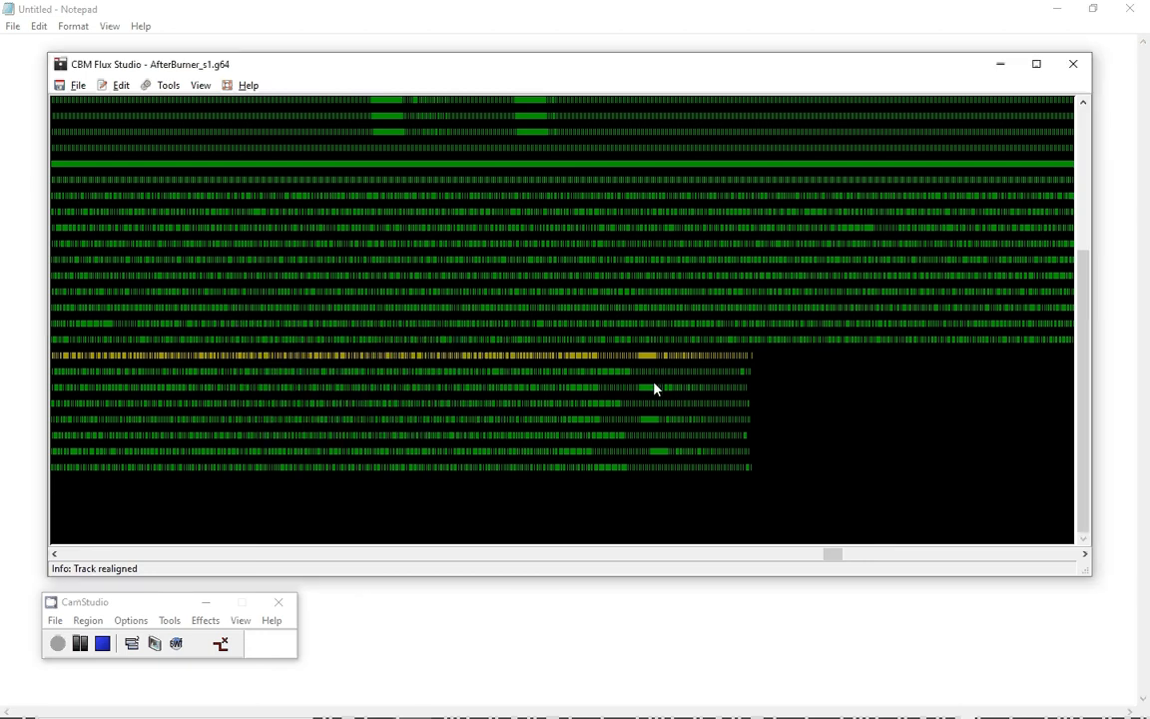
# Examine tracks 32.0 and 32.5 near the end of the track data, then scroll back to the track start.
pyautogui.moveTo(651, 396)
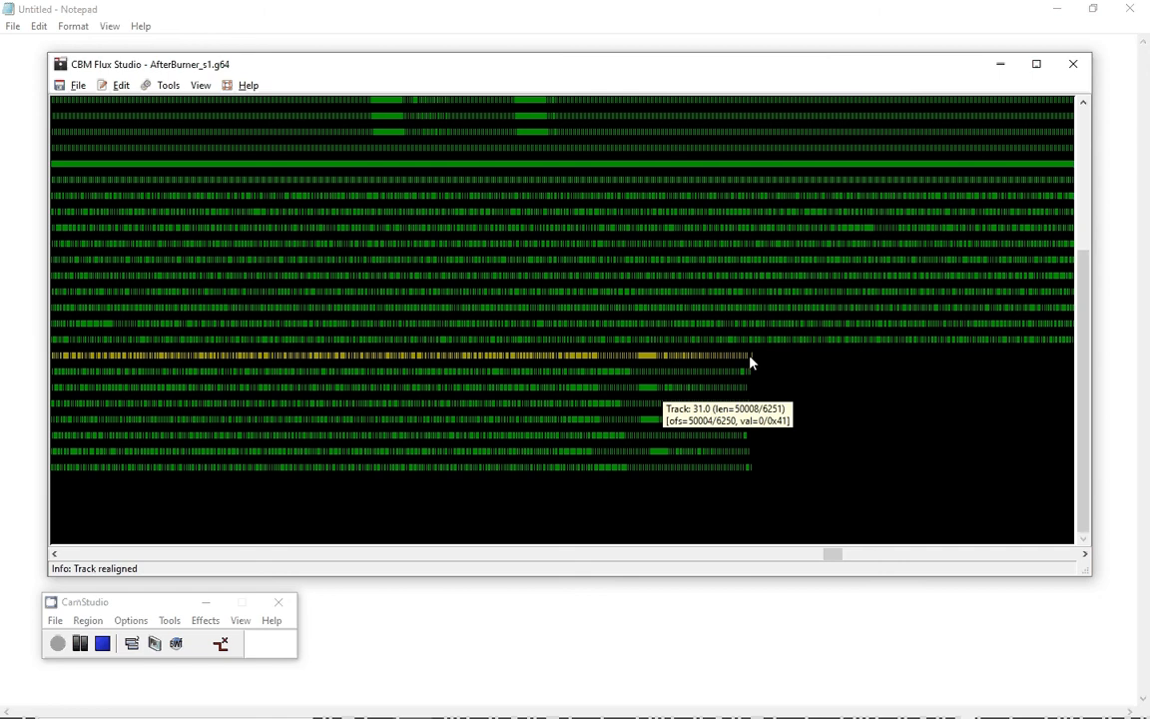
pyautogui.click(655, 375)
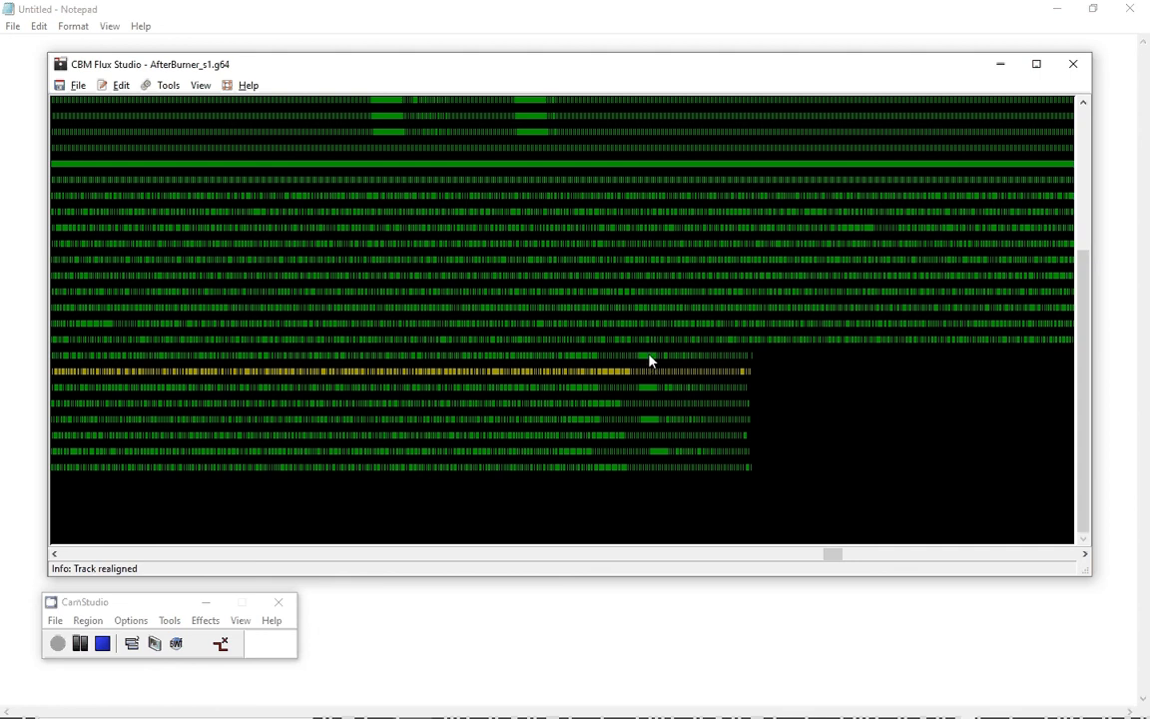
pyautogui.moveTo(647, 361)
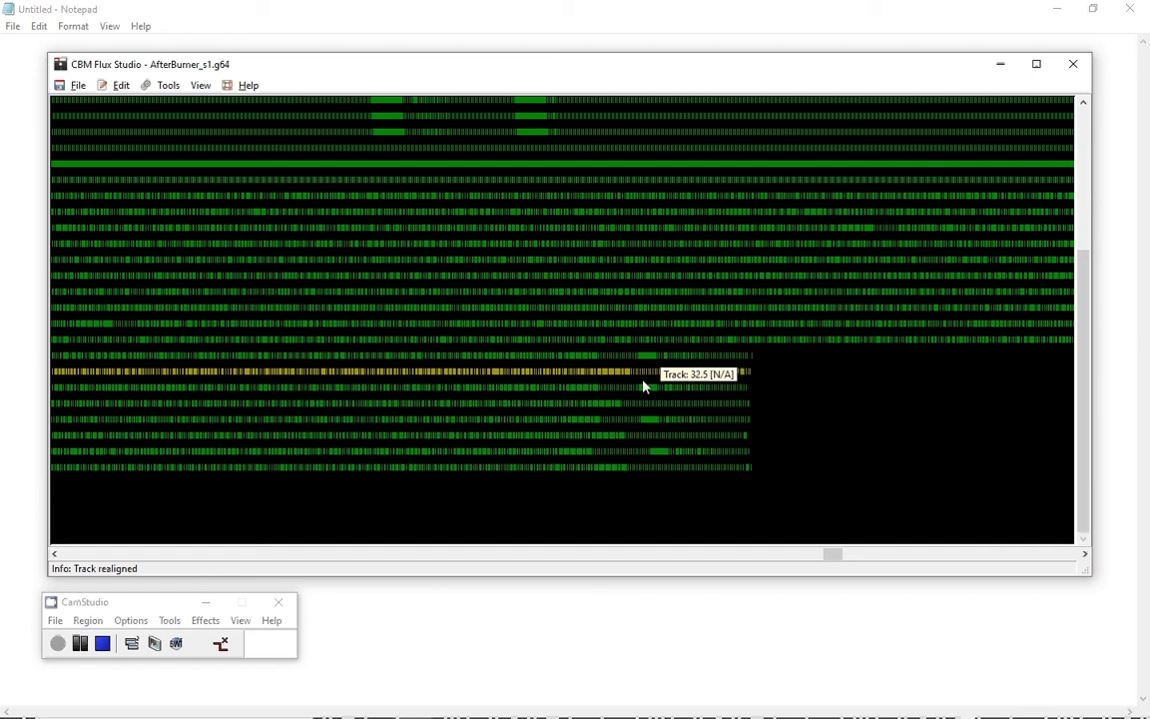
pyautogui.click(647, 374)
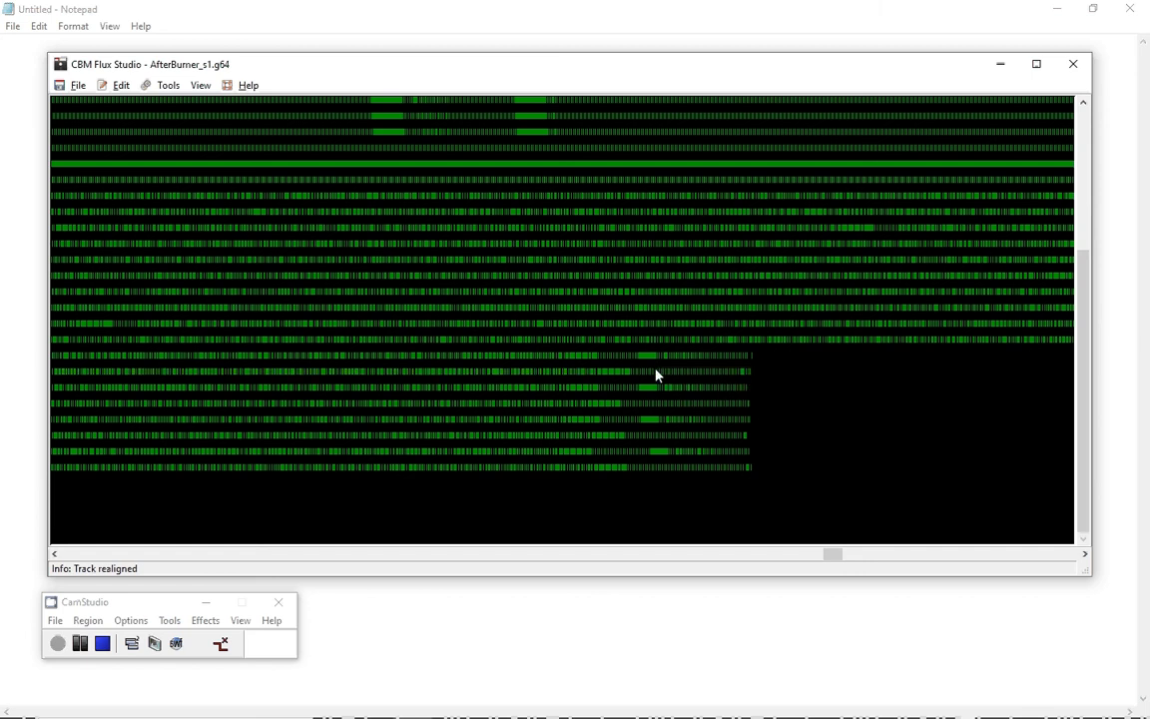
pyautogui.moveTo(673, 379)
pyautogui.moveTo(837, 558); pyautogui.dragTo(57, 558)
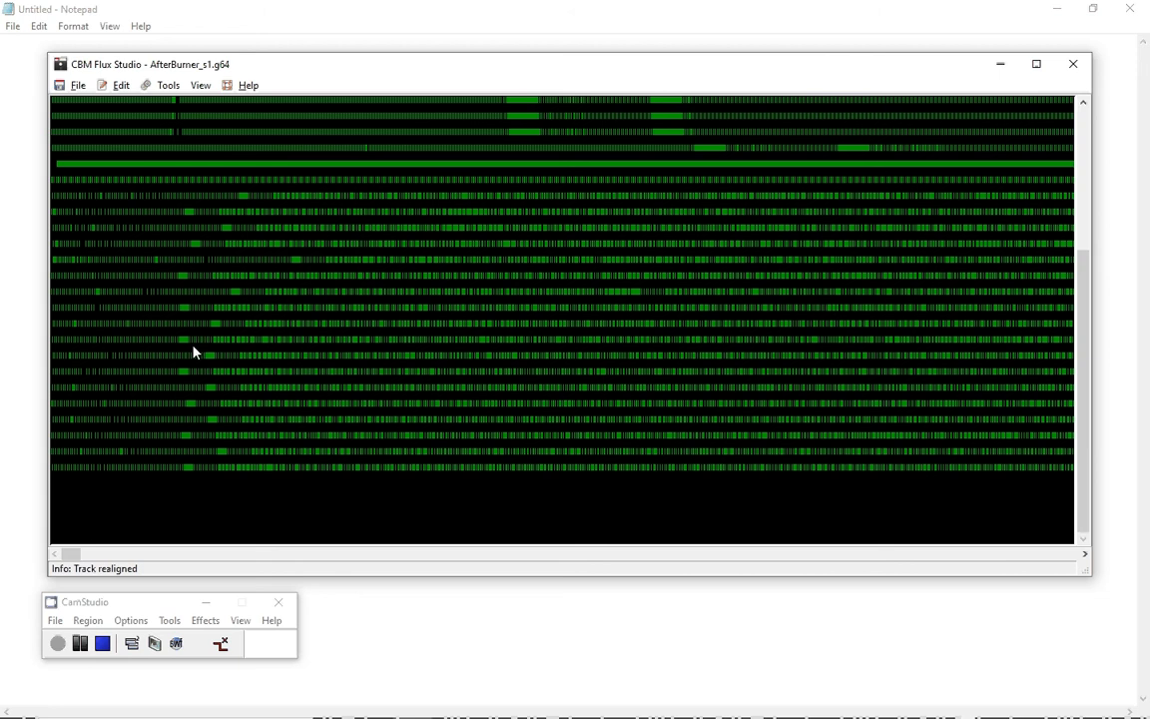
pyautogui.moveTo(214, 329)
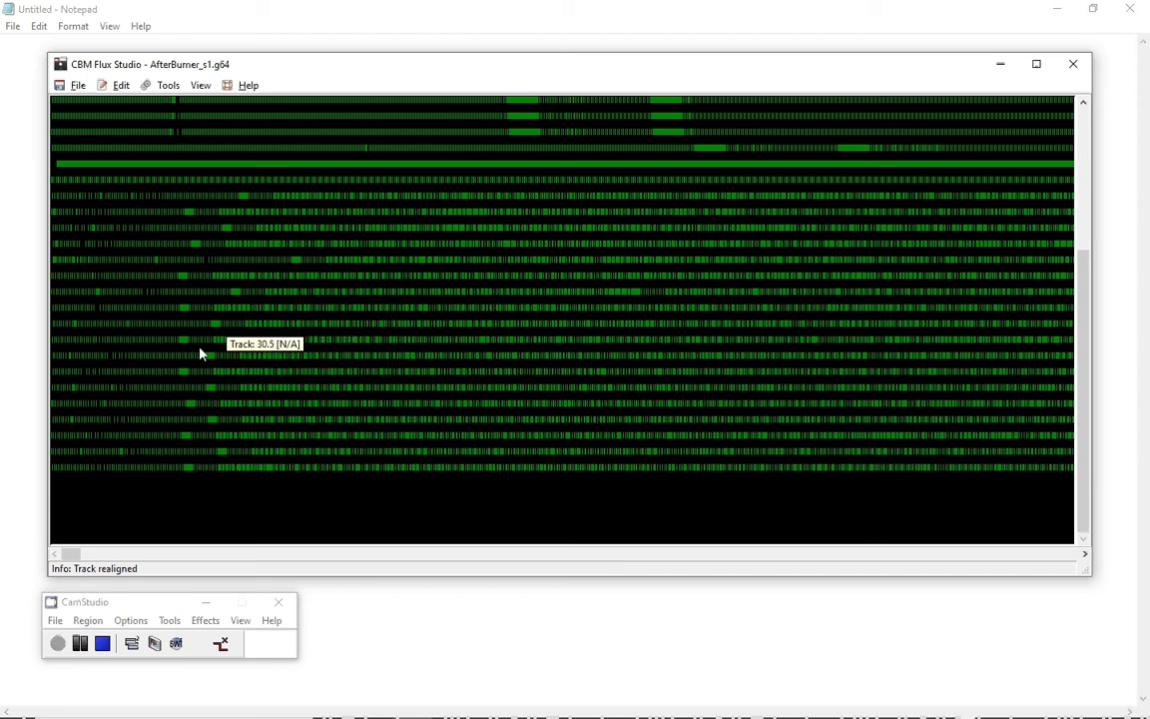
# Open the disk image afterburner_s2[sega_1989](vmax3)(!).nib from the V-MAX! folder.
pyautogui.click(78, 86)
pyautogui.click(85, 104)
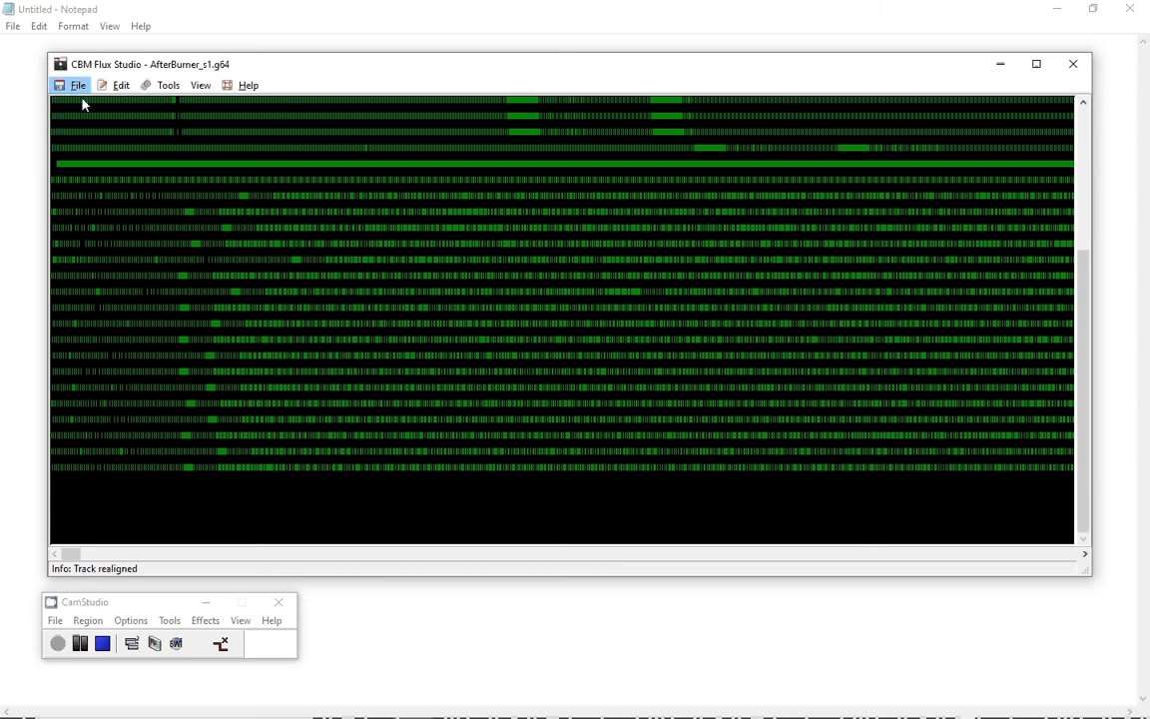
pyautogui.click(521, 228)
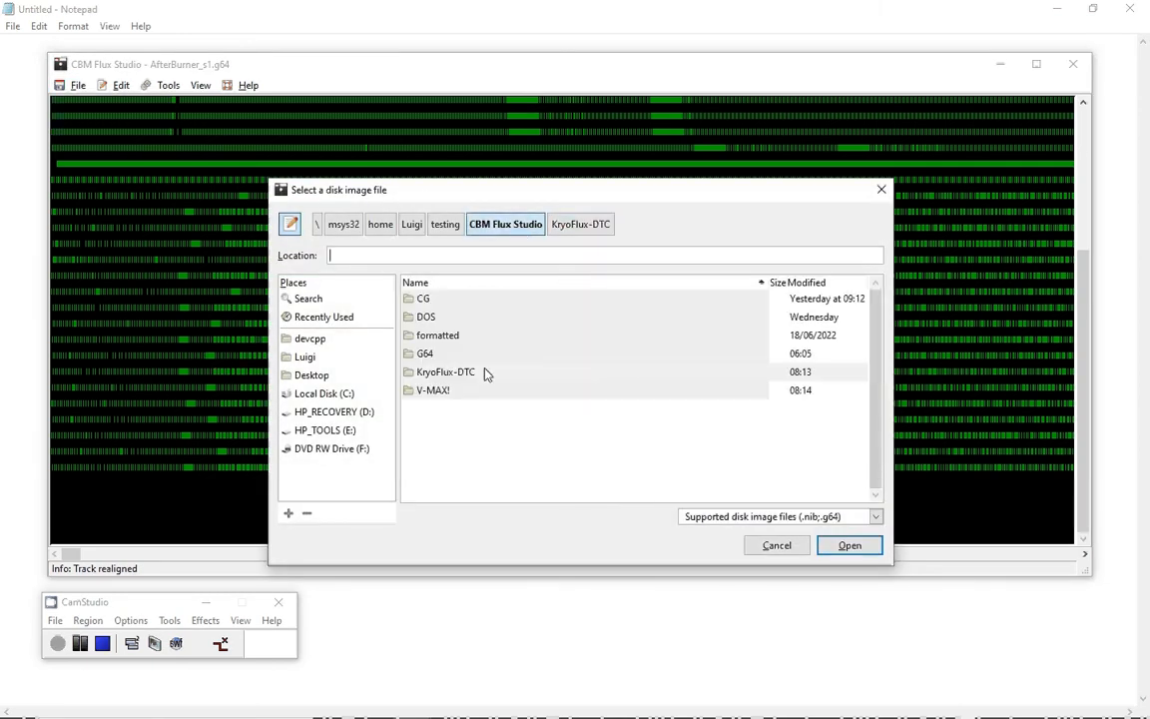
pyautogui.doubleClick(450, 390)
pyautogui.click(487, 317)
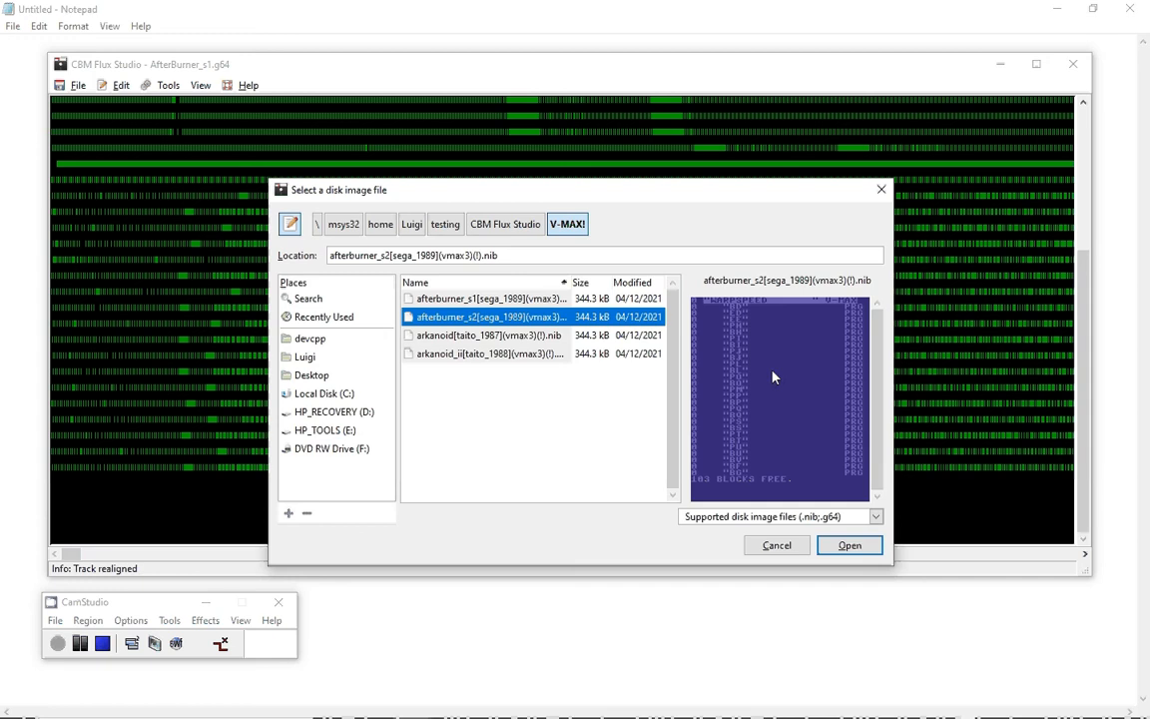
pyautogui.click(849, 546)
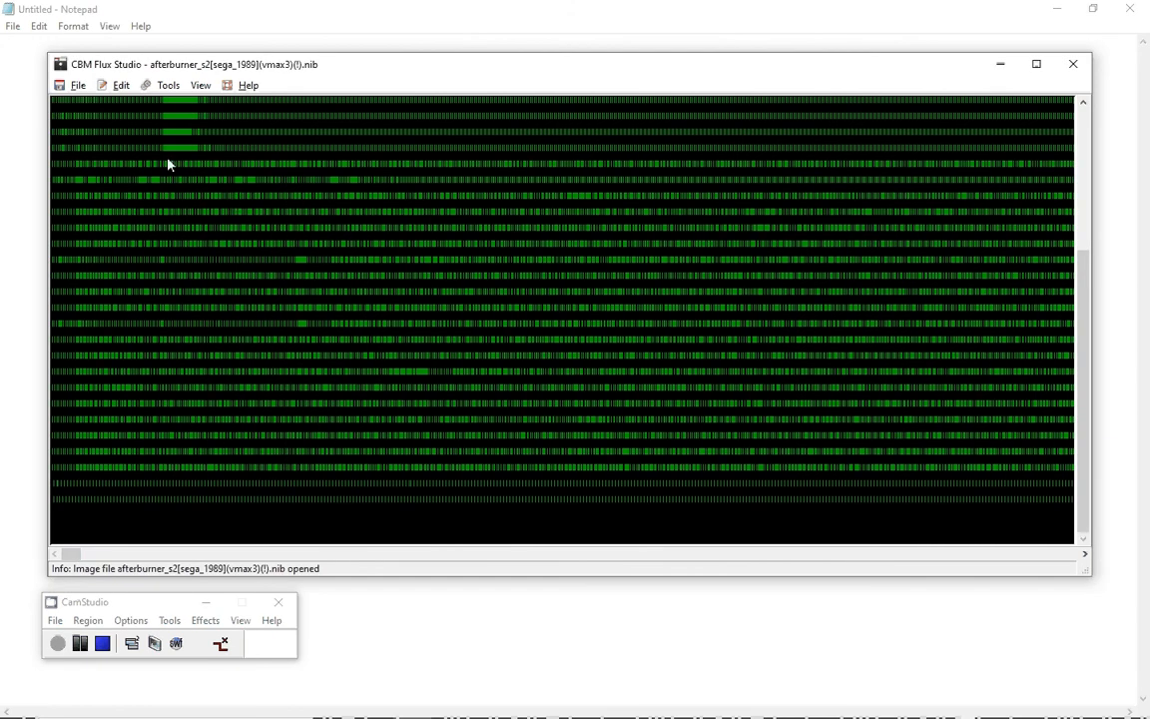
# Convert the NIB image to G64 and align its track data as a V-MAX! v3 disk.
pyautogui.click(120, 88)
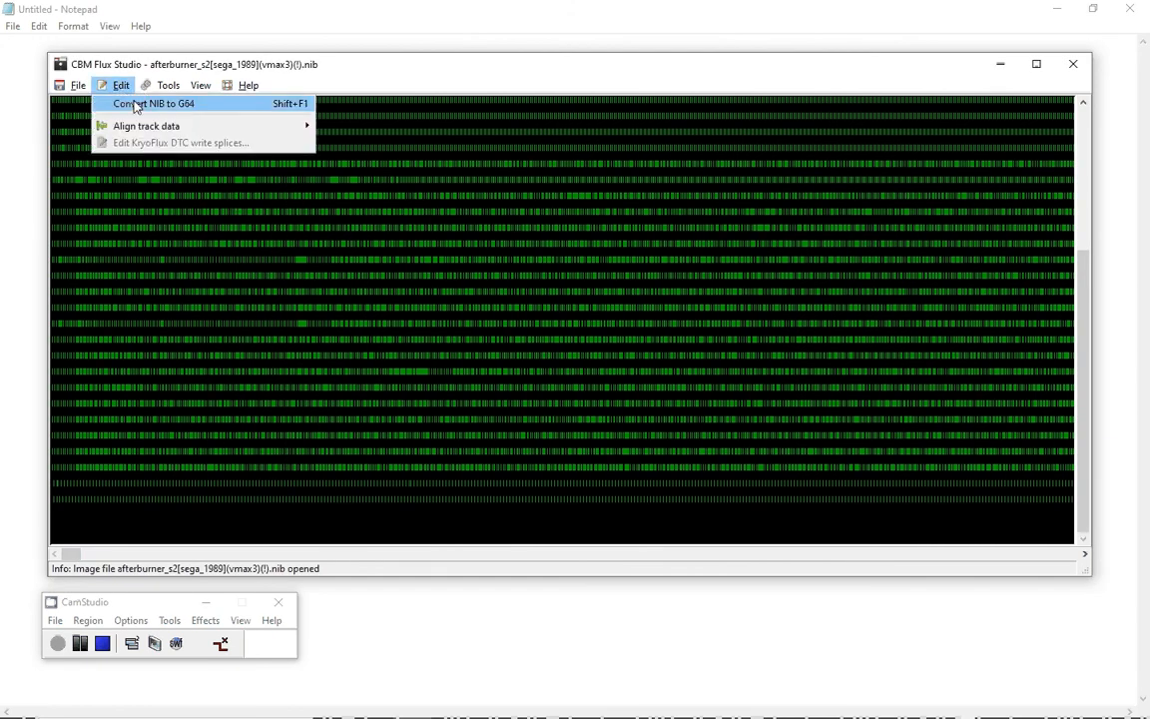
pyautogui.click(136, 106)
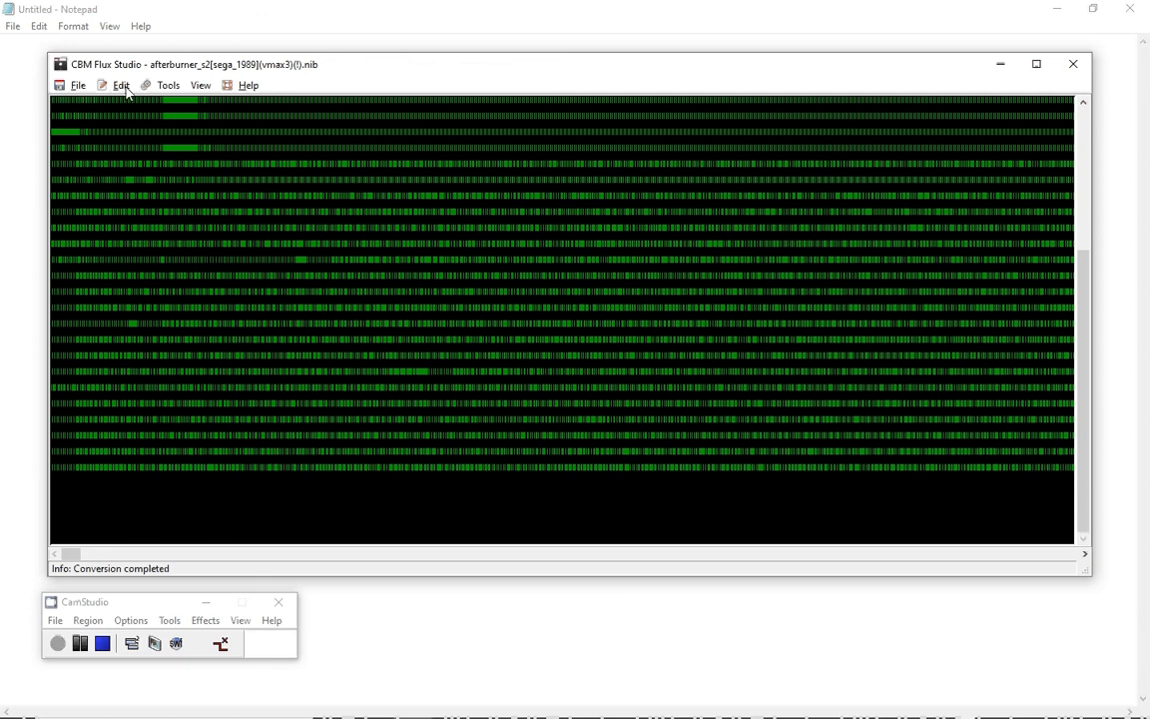
pyautogui.click(122, 87)
pyautogui.moveTo(130, 123)
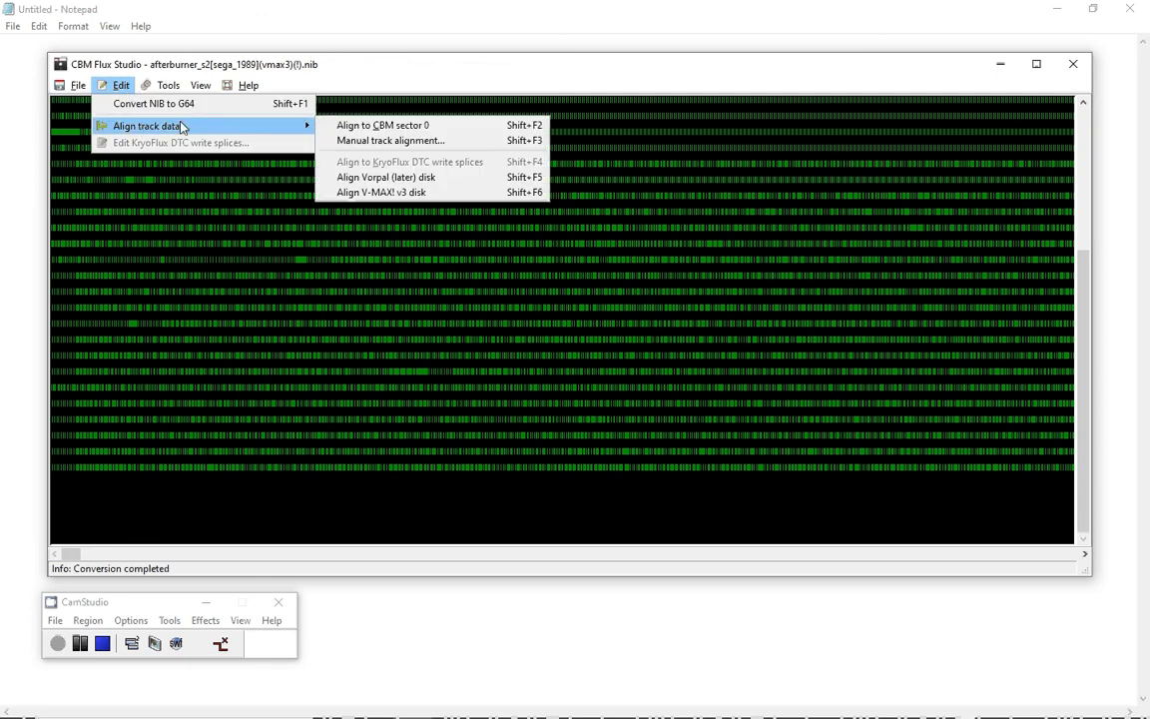
pyautogui.click(420, 194)
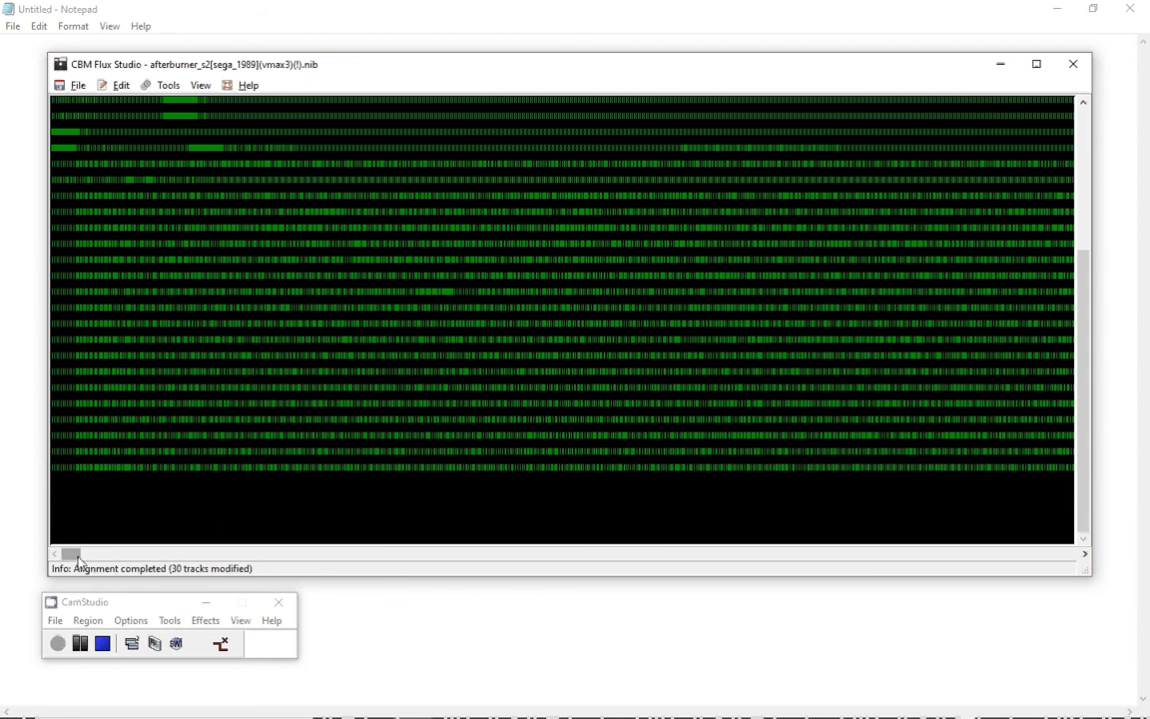
# Scroll to the end of the aligned tracks and select track 31.0 to inspect its data.
pyautogui.moveTo(78, 562); pyautogui.dragTo(849, 557)
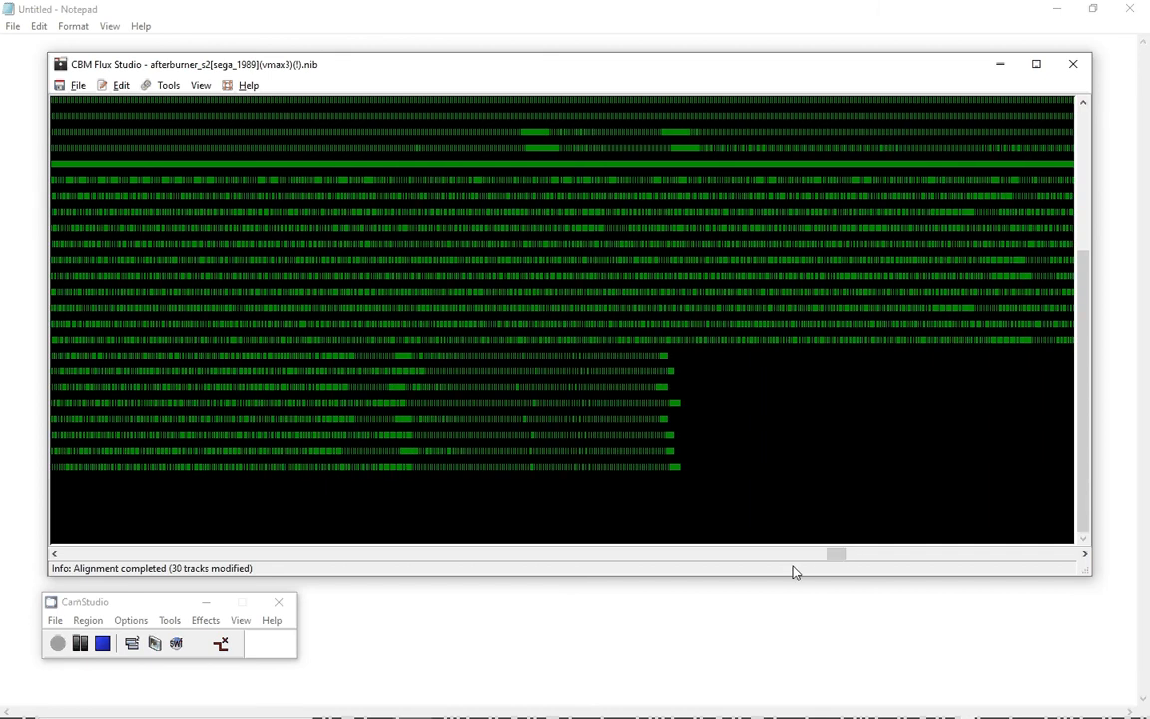
pyautogui.click(605, 360)
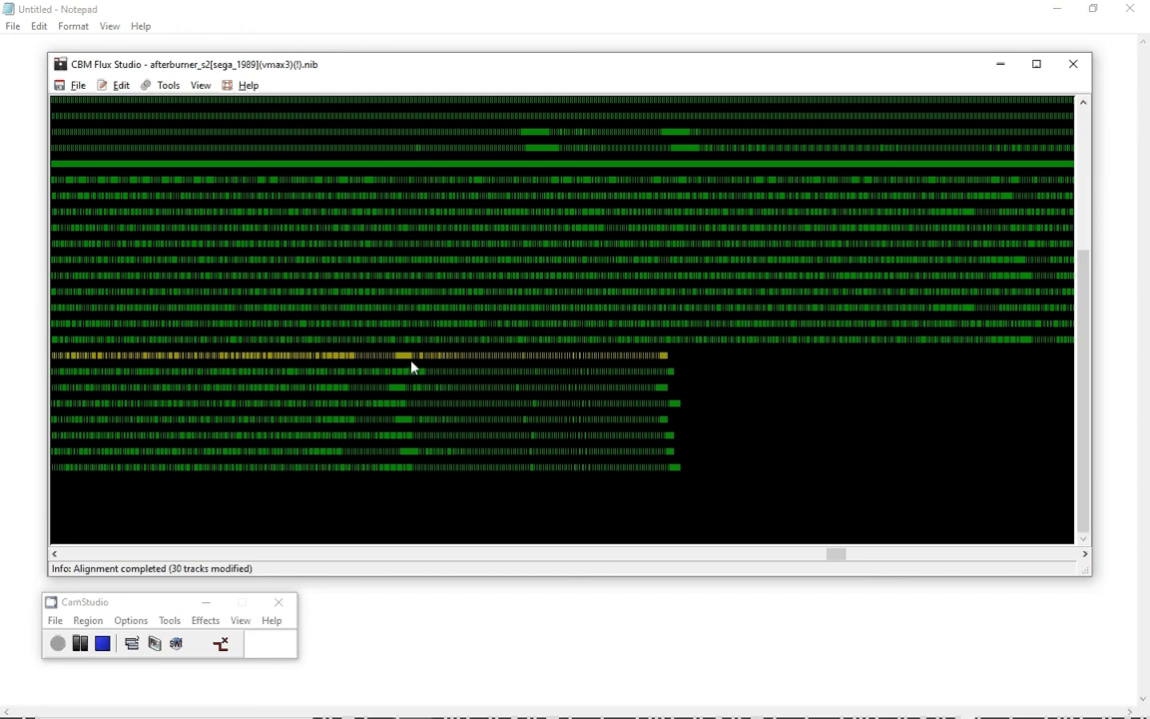
pyautogui.moveTo(418, 365)
pyautogui.moveTo(523, 372)
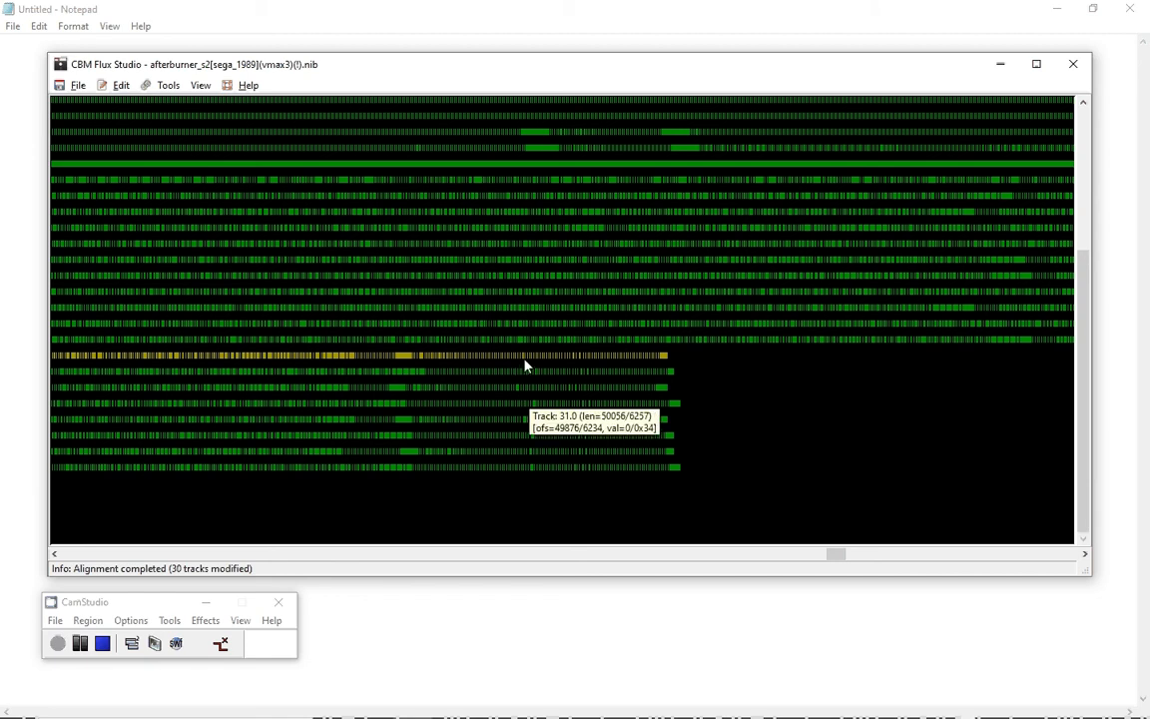